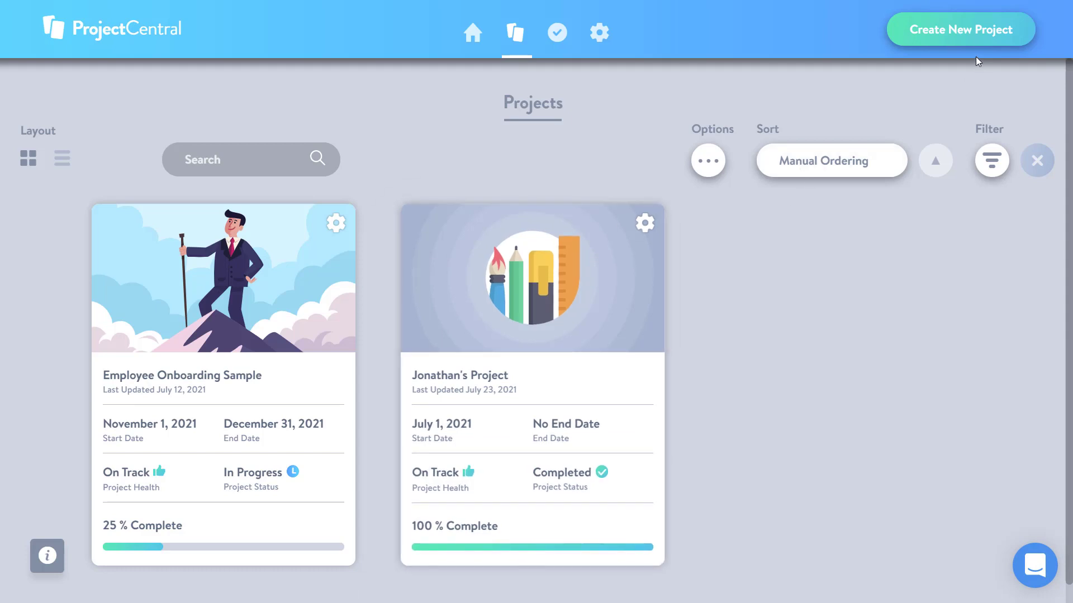
Step: Start a new project from the Social Media Plan template
{"action": "left_click", "coordinate": [964, 35]}
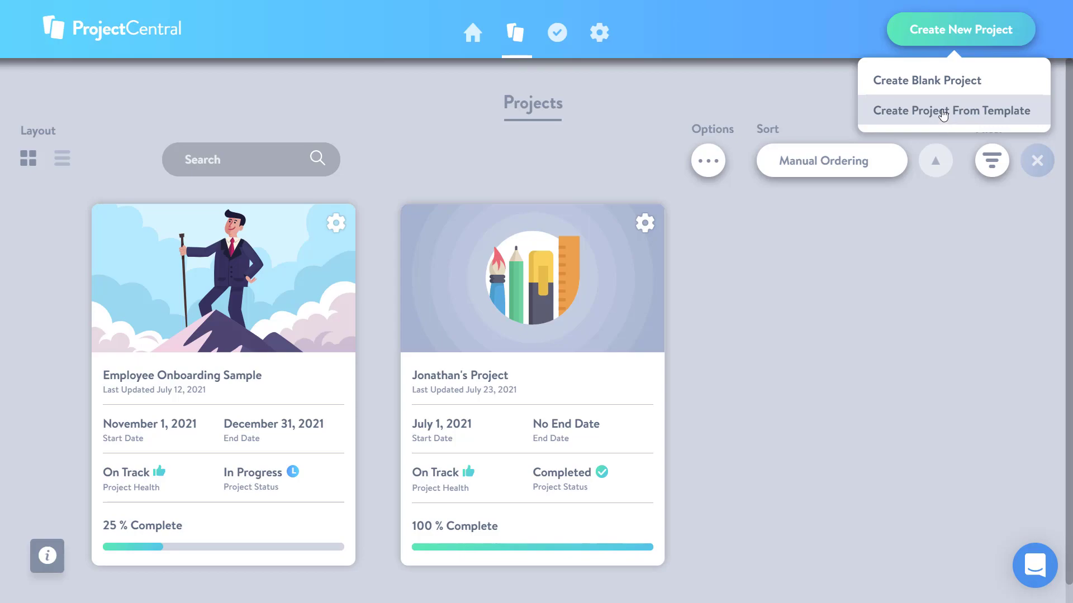
{"action": "left_click", "coordinate": [943, 114]}
{"action": "left_click", "coordinate": [506, 246]}
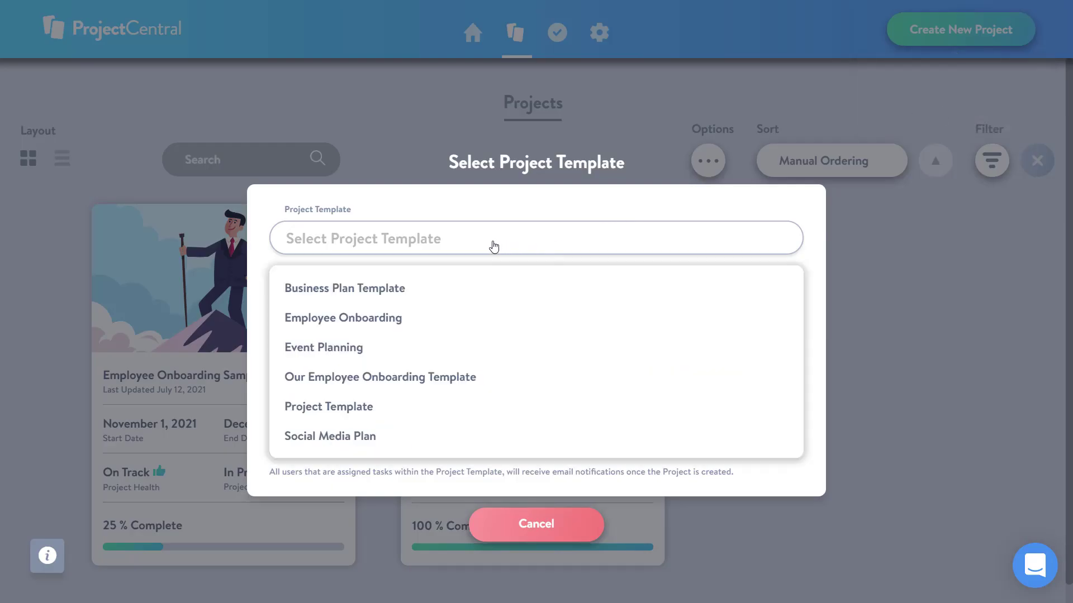
{"action": "left_click", "coordinate": [332, 441]}
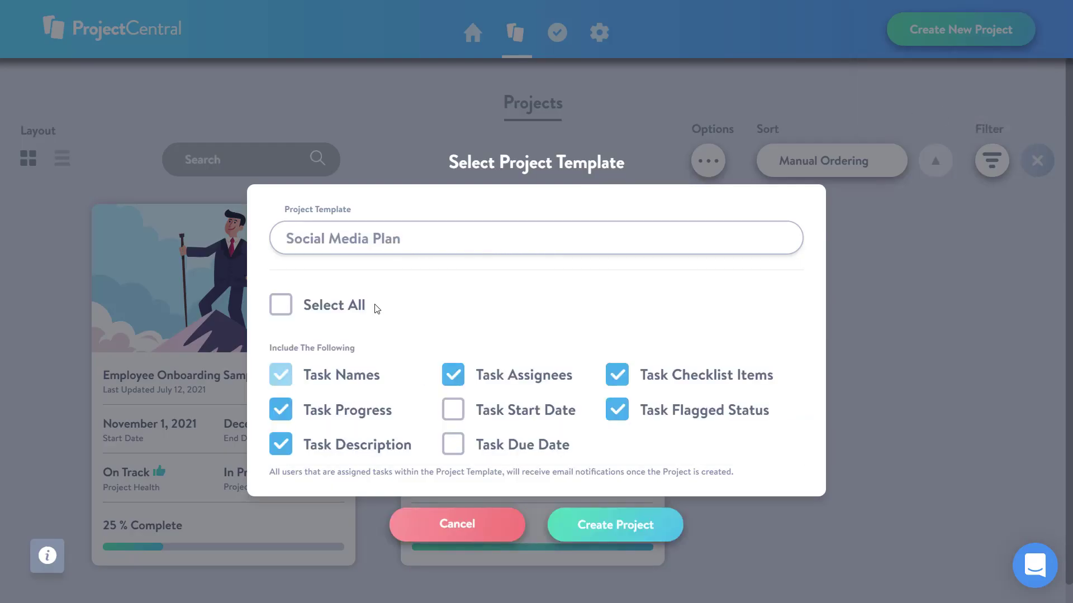
Step: Exclude Task Progress, Task Assignees and Task Flagged Status from the template content and create the project
{"action": "left_click", "coordinate": [284, 414]}
{"action": "left_click", "coordinate": [456, 376]}
{"action": "left_click", "coordinate": [617, 411]}
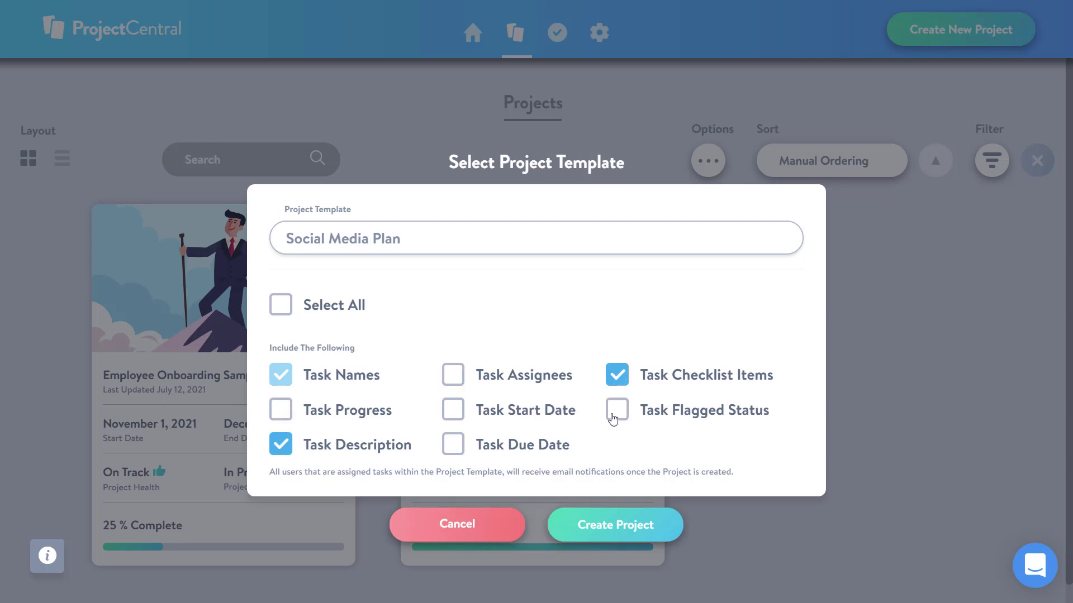
{"action": "left_click", "coordinate": [611, 526]}
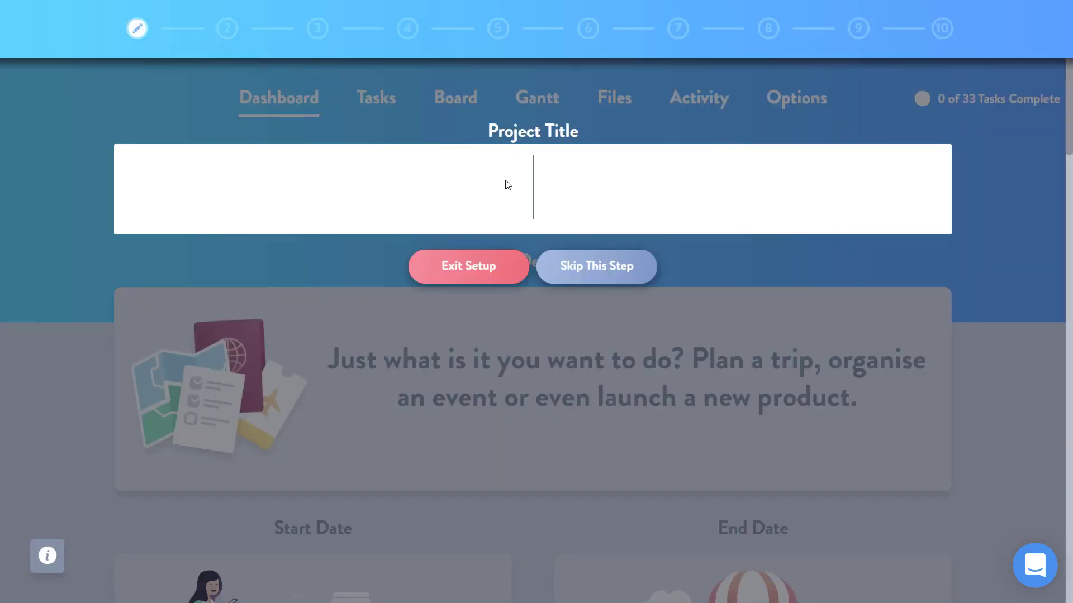
Step: Title the project "Our Social Media Project" and save the title
{"action": "type", "text": "O"}
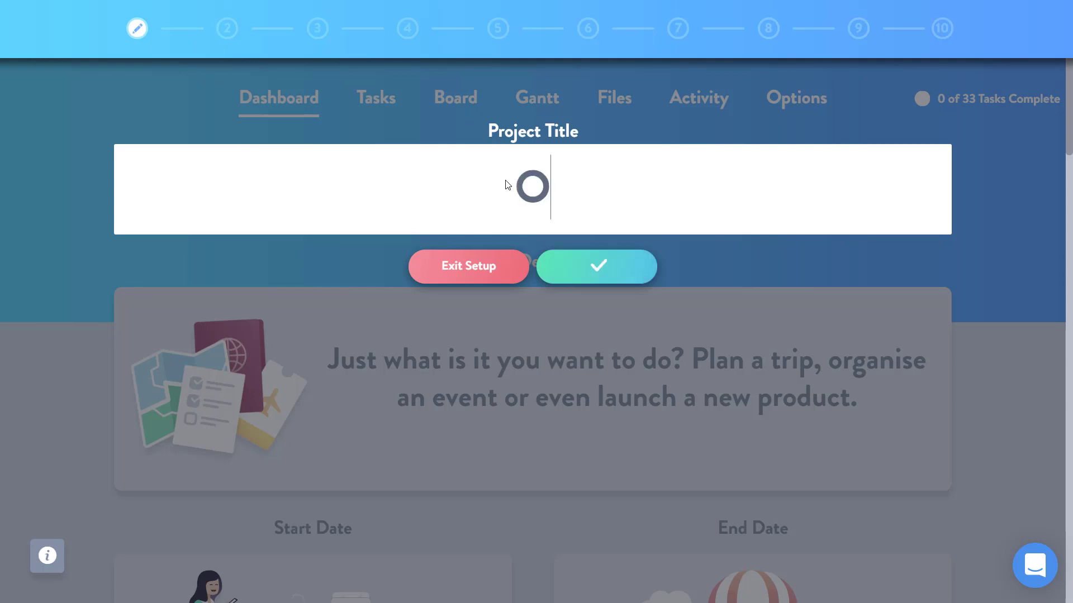
{"action": "type", "text": "ur Social Media Project"}
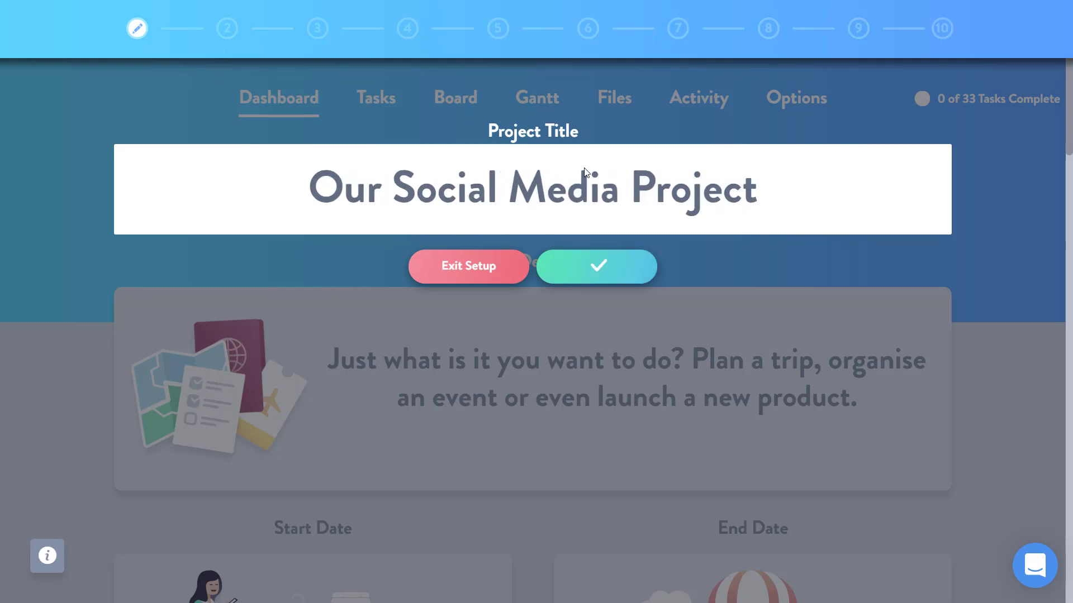
{"action": "left_click", "coordinate": [593, 266]}
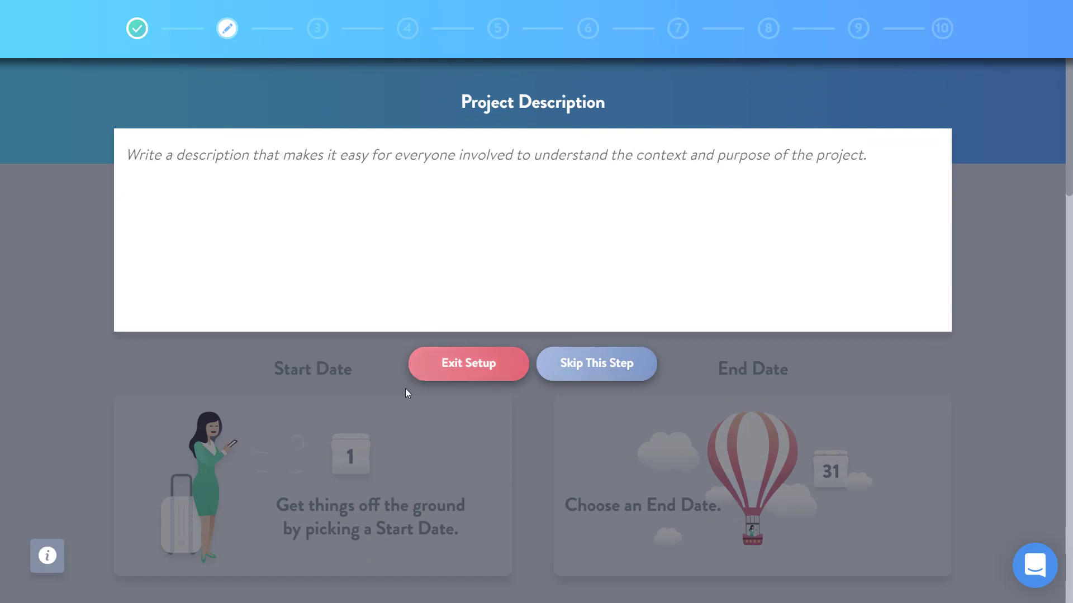
Step: Look through the remaining project setup sections, from description and dates down to tags and project image
{"action": "scroll", "coordinate": [403, 389], "scroll_direction": "down", "scroll_amount": 2}
{"action": "scroll", "coordinate": [399, 385], "scroll_direction": "down", "scroll_amount": 10}
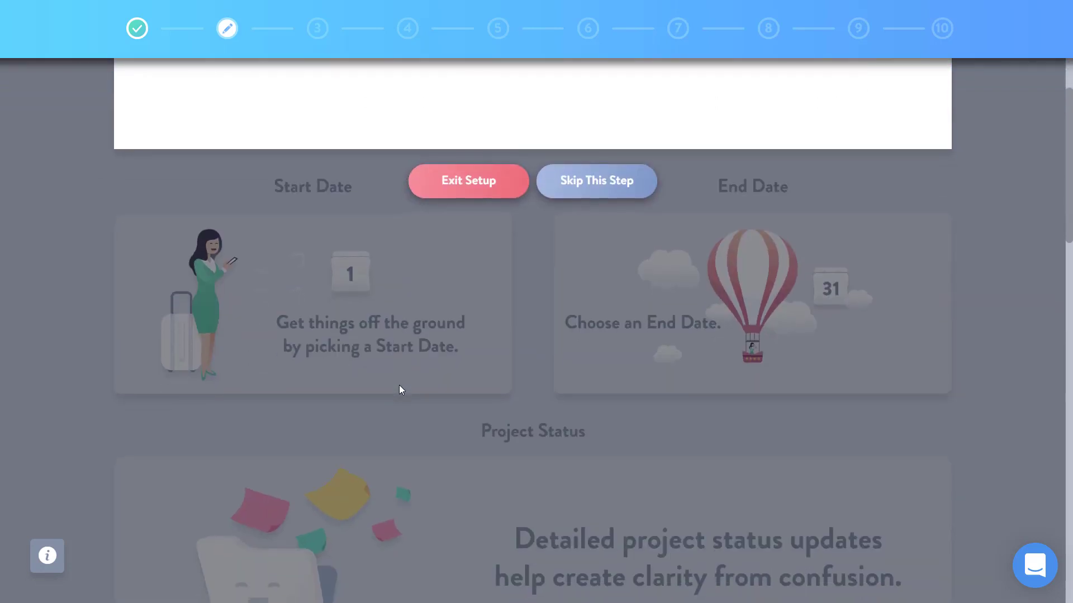
{"action": "scroll", "coordinate": [399, 384], "scroll_direction": "down", "scroll_amount": 6}
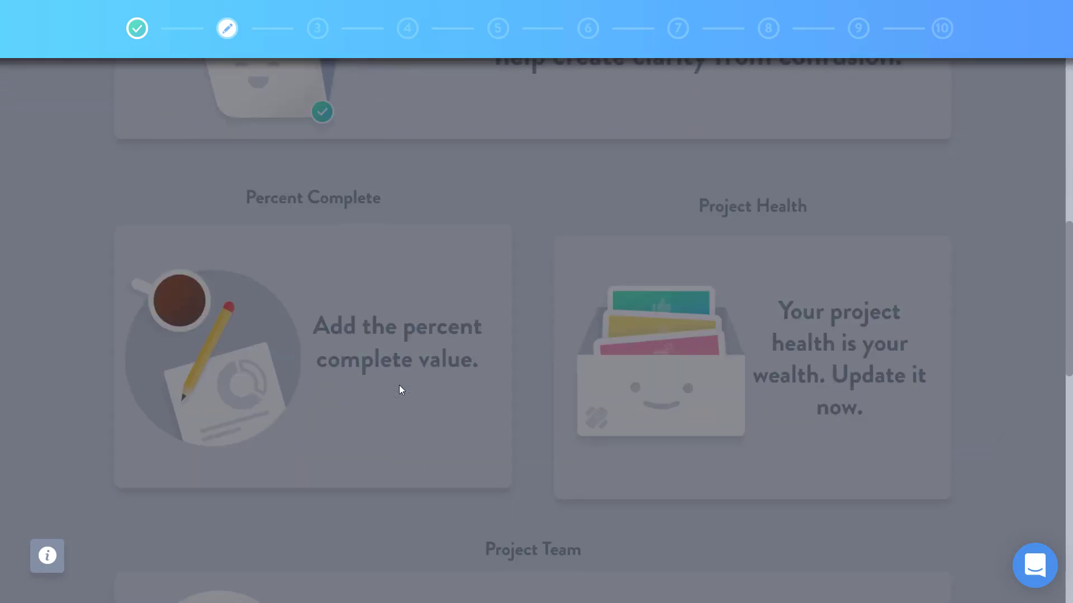
{"action": "scroll", "coordinate": [400, 390], "scroll_direction": "down", "scroll_amount": 2}
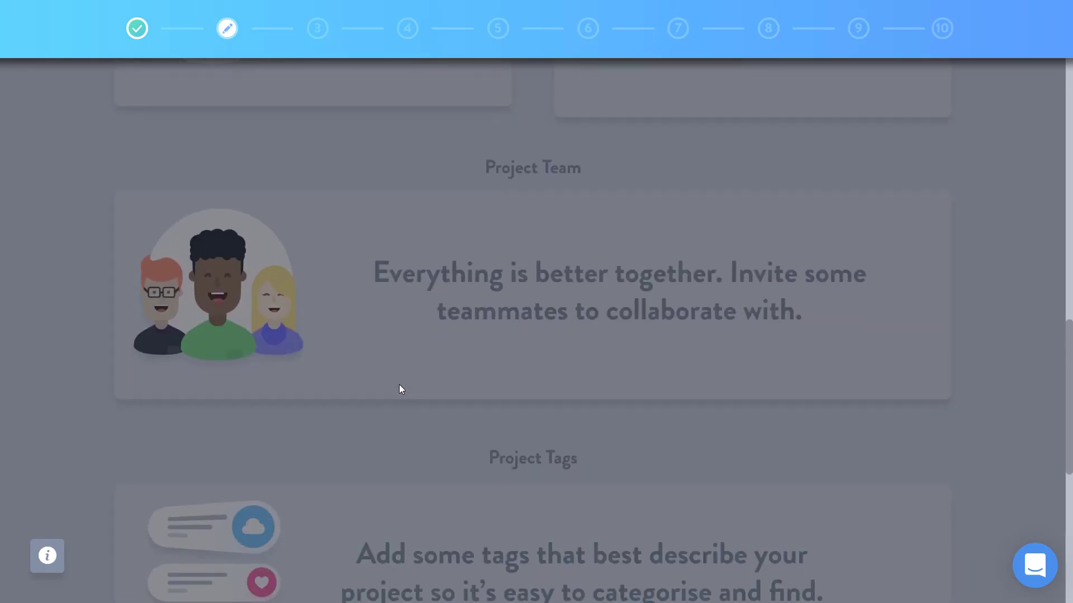
{"action": "scroll", "coordinate": [399, 384], "scroll_direction": "down", "scroll_amount": 3}
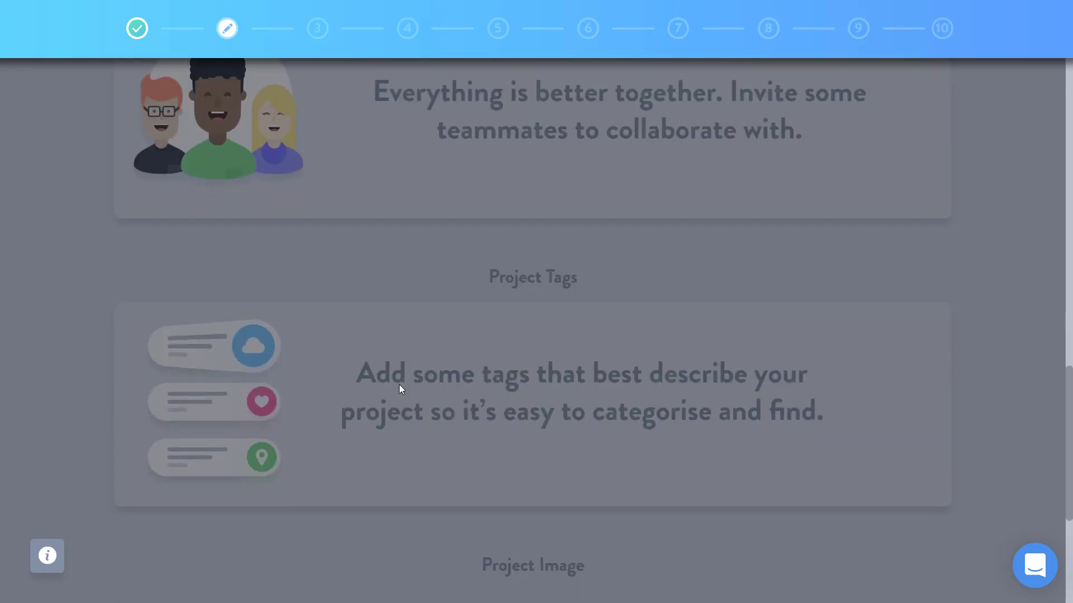
{"action": "scroll", "coordinate": [399, 383], "scroll_direction": "down", "scroll_amount": 2}
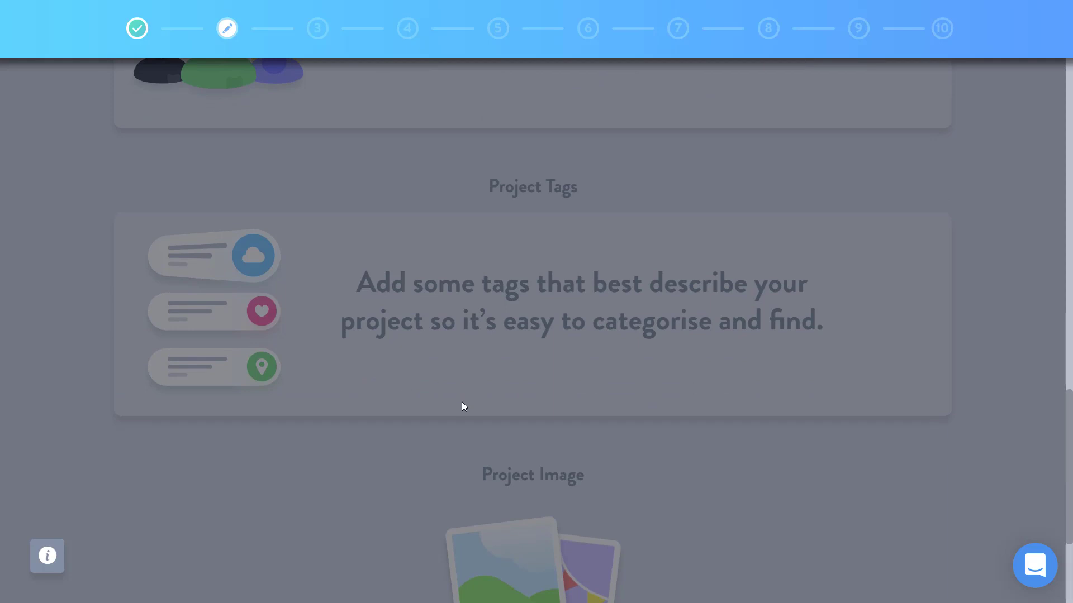
{"action": "scroll", "coordinate": [491, 372], "scroll_direction": "down", "scroll_amount": 3}
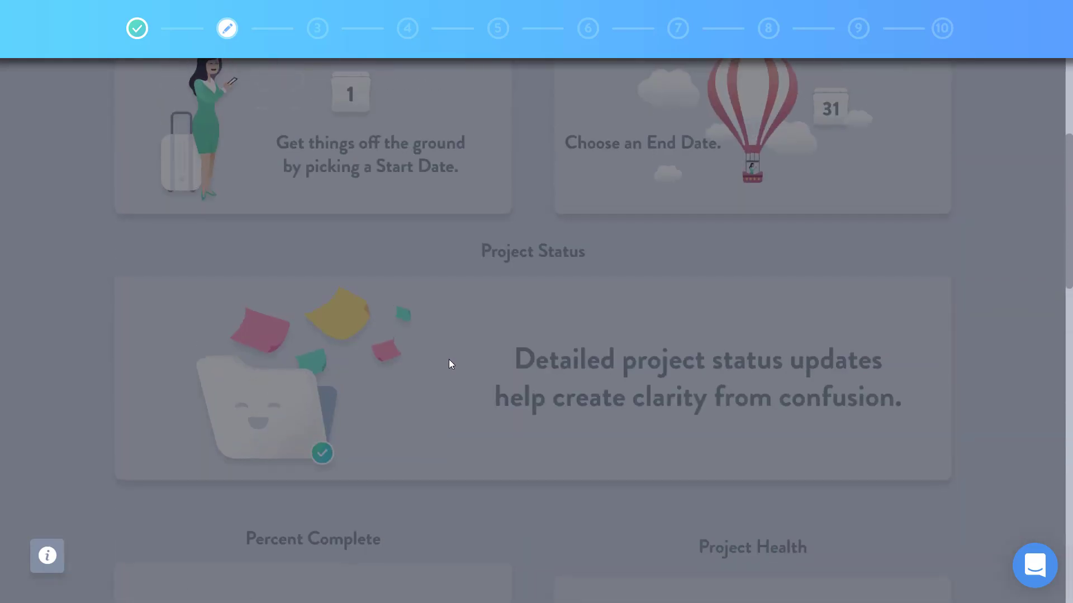
{"action": "scroll", "coordinate": [451, 364], "scroll_direction": "down", "scroll_amount": 2}
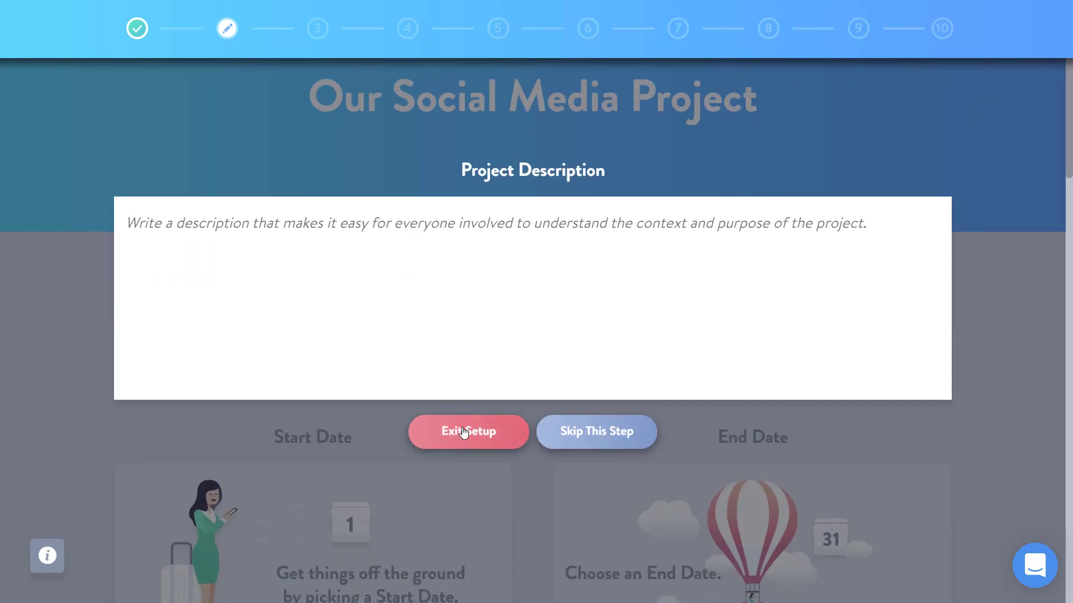
Step: Exit the project setup and open the project's options
{"action": "left_click", "coordinate": [464, 434]}
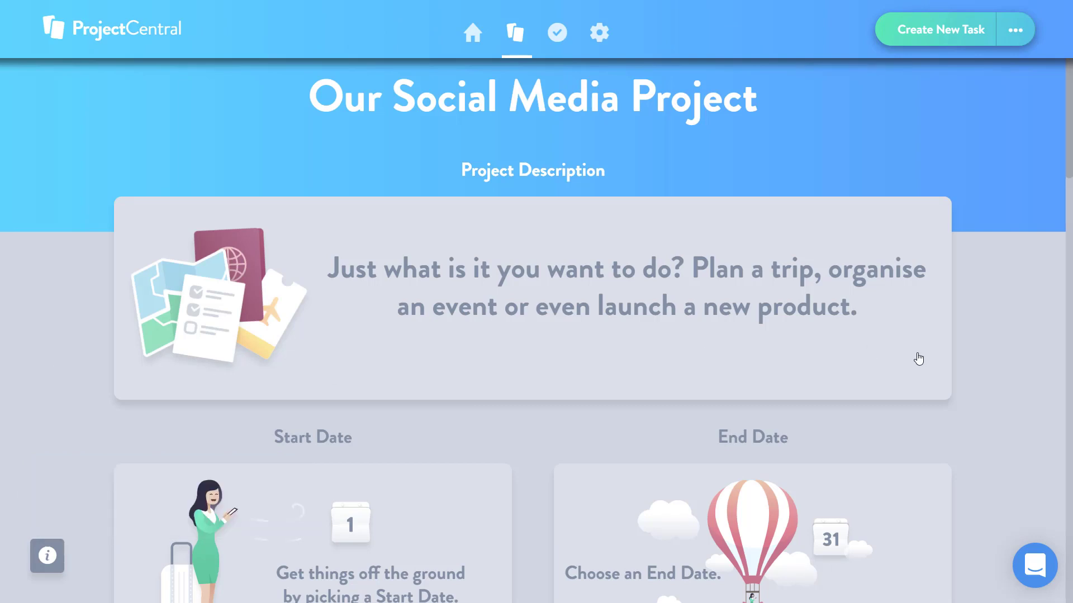
{"action": "scroll", "coordinate": [919, 358], "scroll_direction": "up", "scroll_amount": 2}
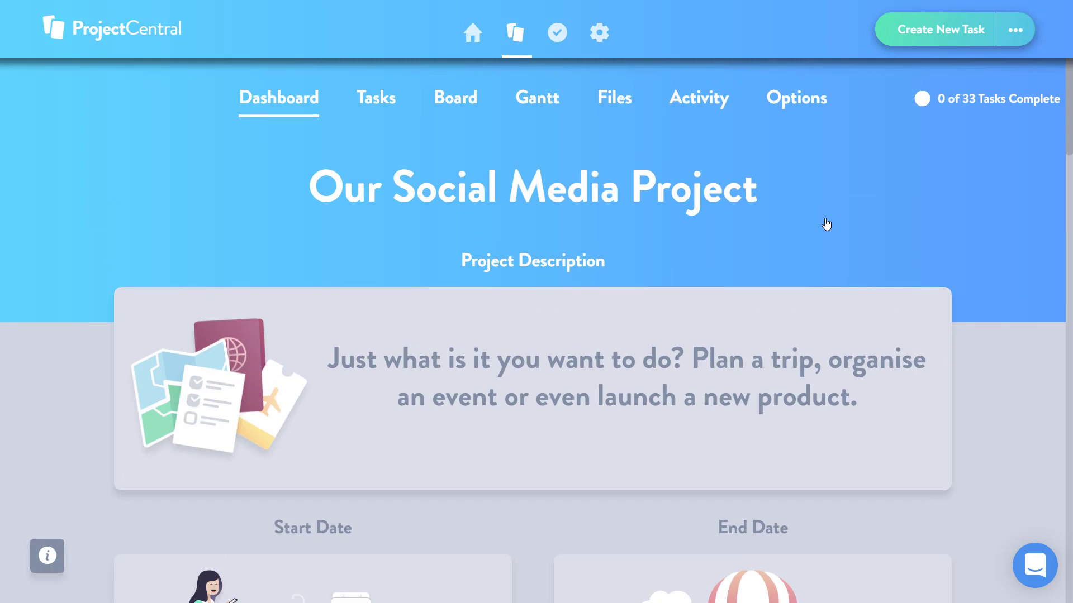
{"action": "left_click", "coordinate": [802, 102]}
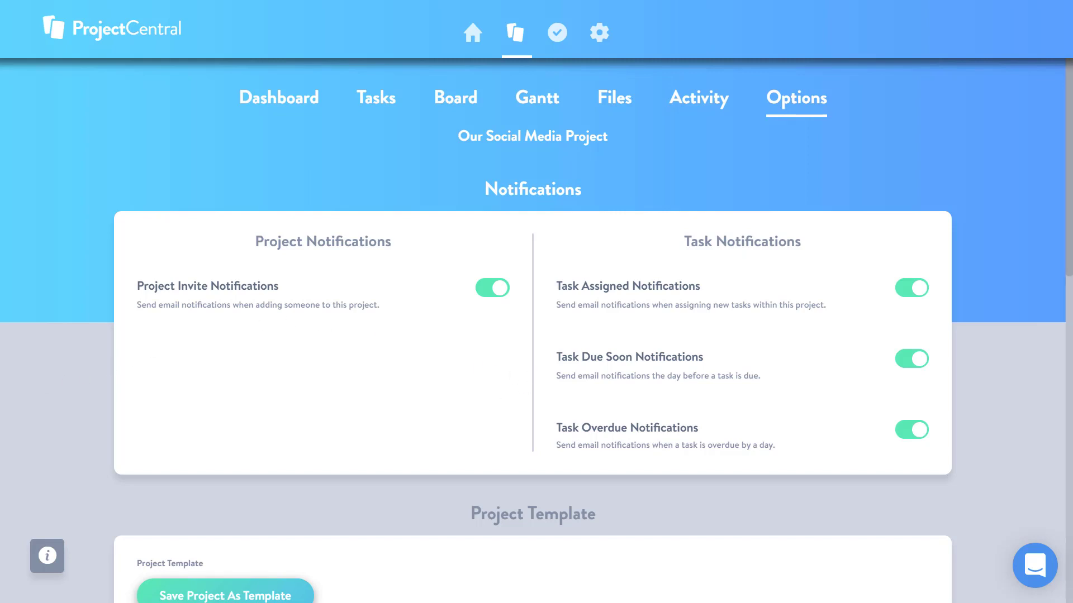
Step: Return to the project dashboard and open the Project Team section for editing
{"action": "left_click", "coordinate": [288, 101]}
{"action": "scroll", "coordinate": [380, 335], "scroll_direction": "down", "scroll_amount": 9}
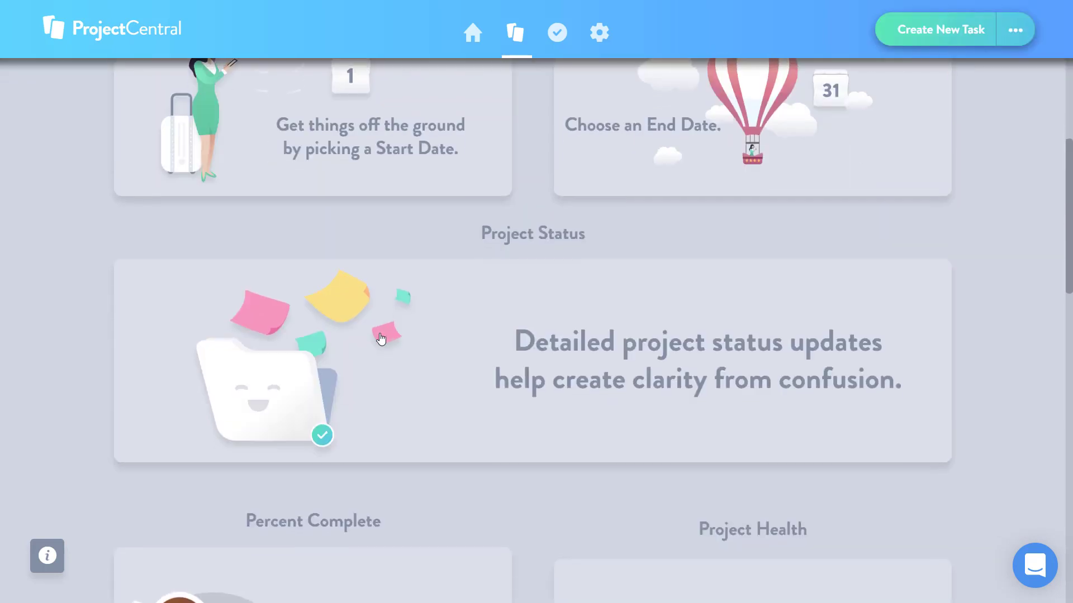
{"action": "scroll", "coordinate": [380, 338], "scroll_direction": "down", "scroll_amount": 10}
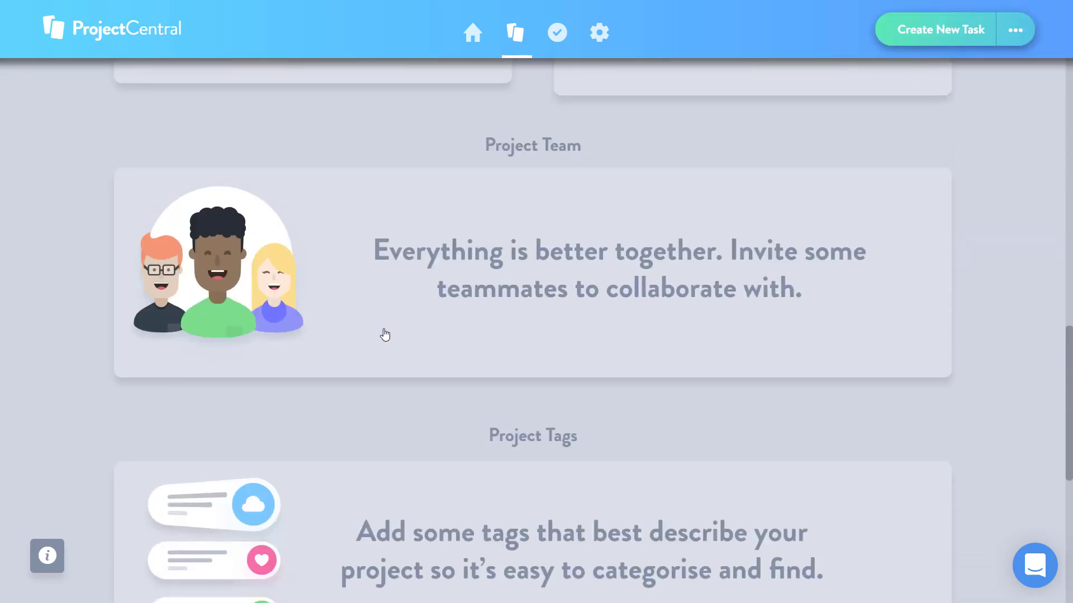
{"action": "left_click", "coordinate": [487, 268]}
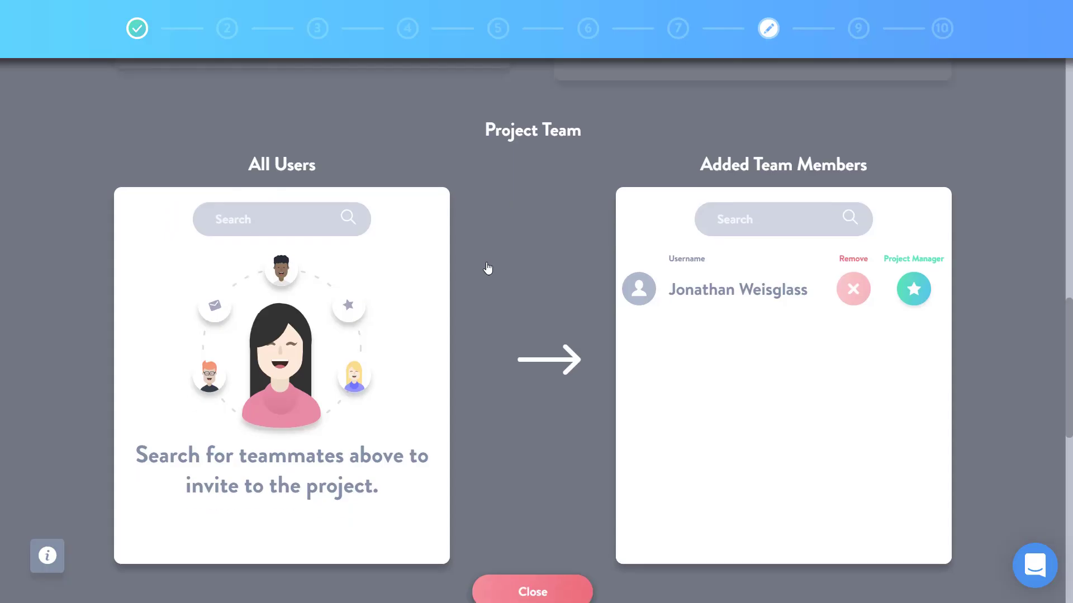
{"action": "scroll", "coordinate": [419, 225], "scroll_direction": "down", "scroll_amount": 3}
{"action": "scroll", "coordinate": [338, 197], "scroll_direction": "up", "scroll_amount": 2}
Step: Search all users for the teammate by name, add them to the project team and confirm the team
{"action": "left_click", "coordinate": [290, 166]}
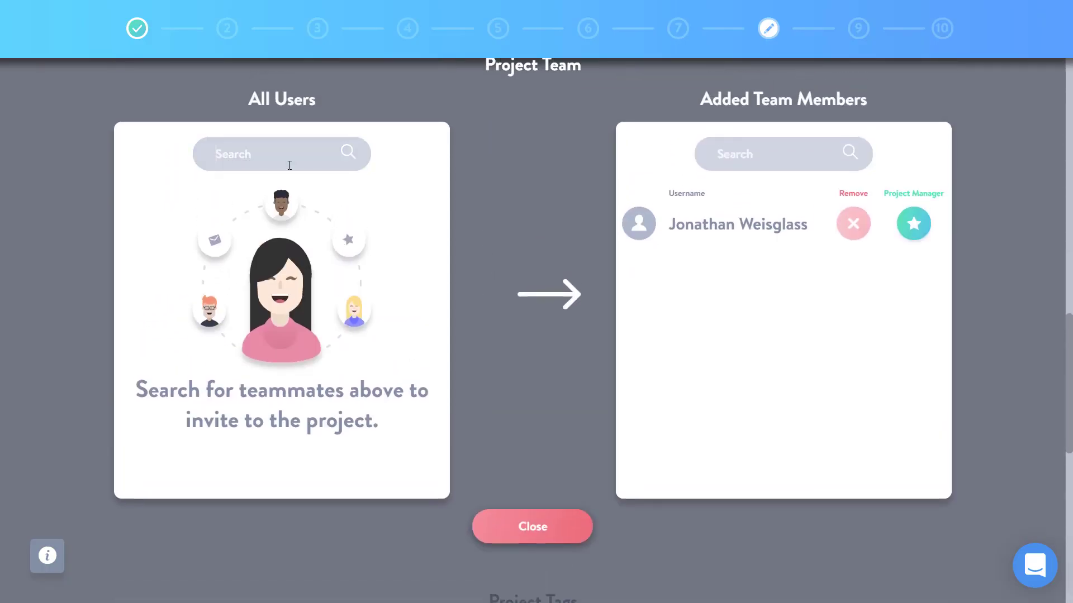
{"action": "type", "text": "anne w"}
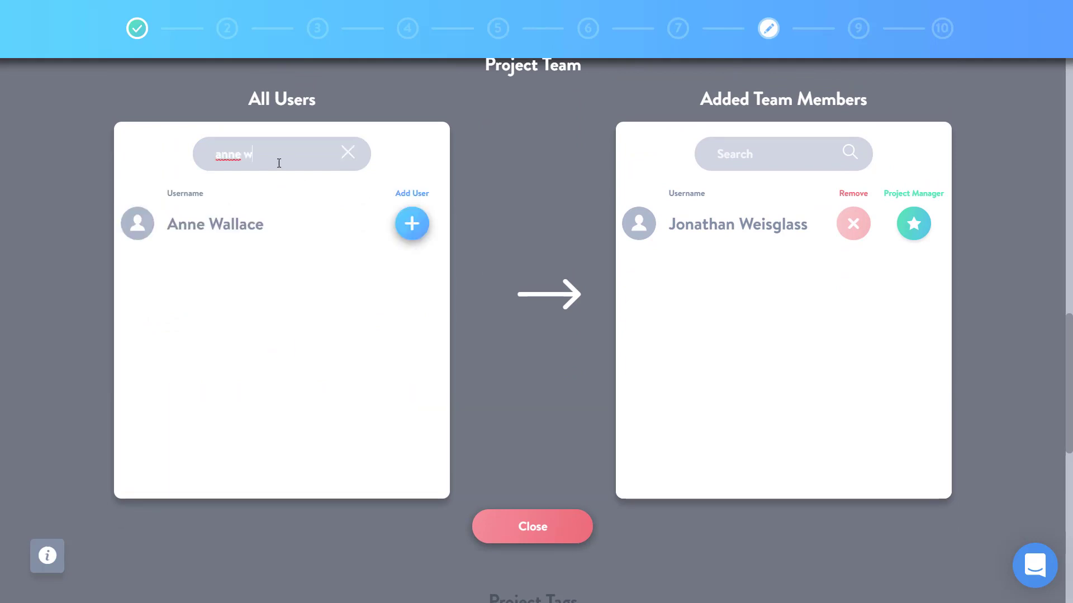
{"action": "left_click", "coordinate": [406, 228]}
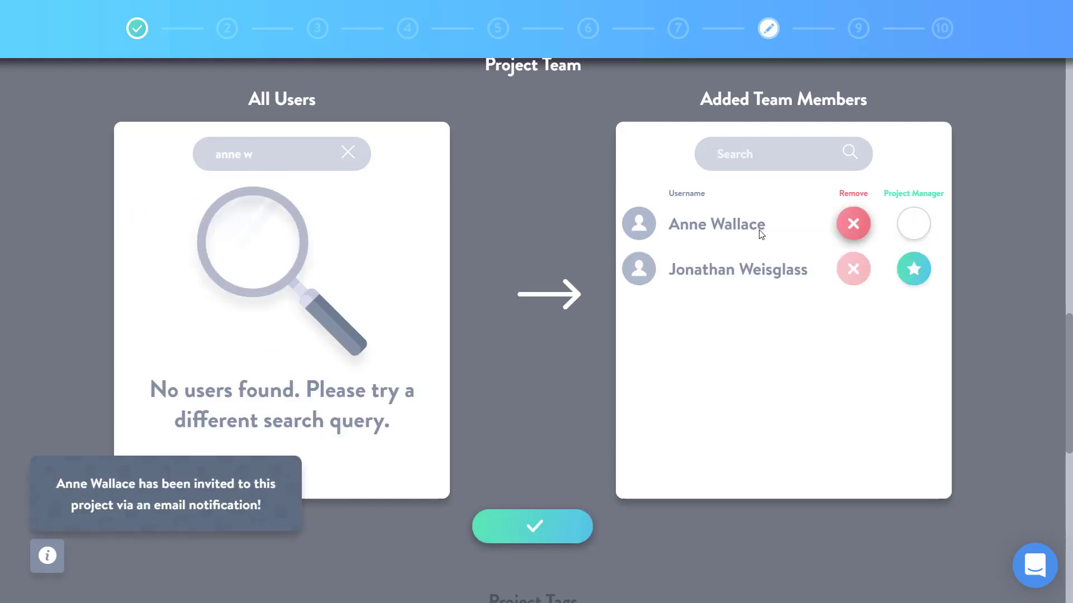
{"action": "left_click", "coordinate": [529, 527]}
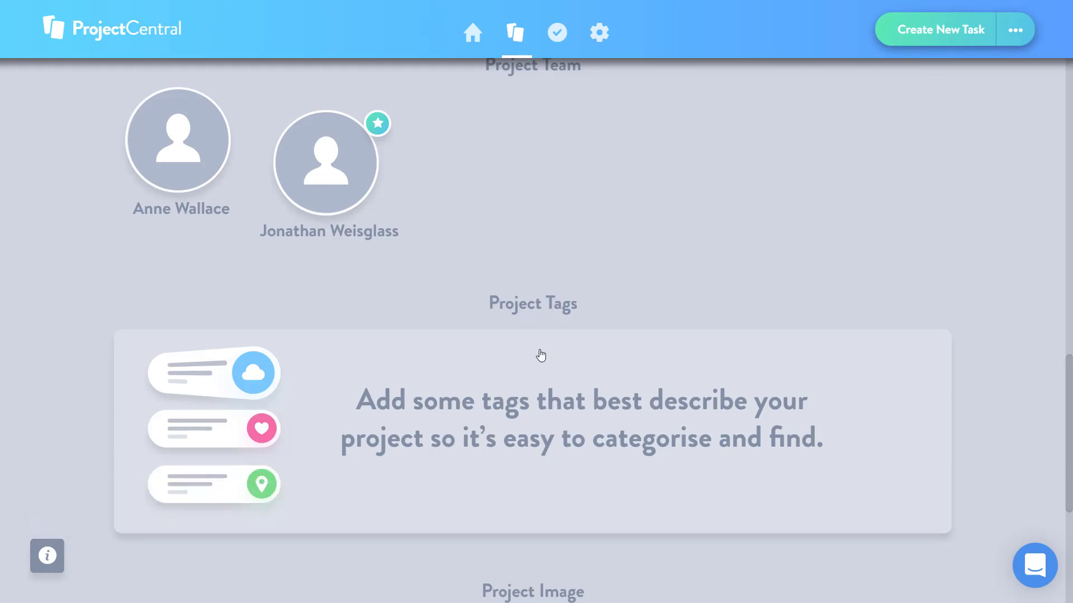
Step: Review the project's notification, template, permission and deletion options
{"action": "scroll", "coordinate": [745, 330], "scroll_direction": "up", "scroll_amount": 10}
{"action": "scroll", "coordinate": [745, 327], "scroll_direction": "up", "scroll_amount": 5}
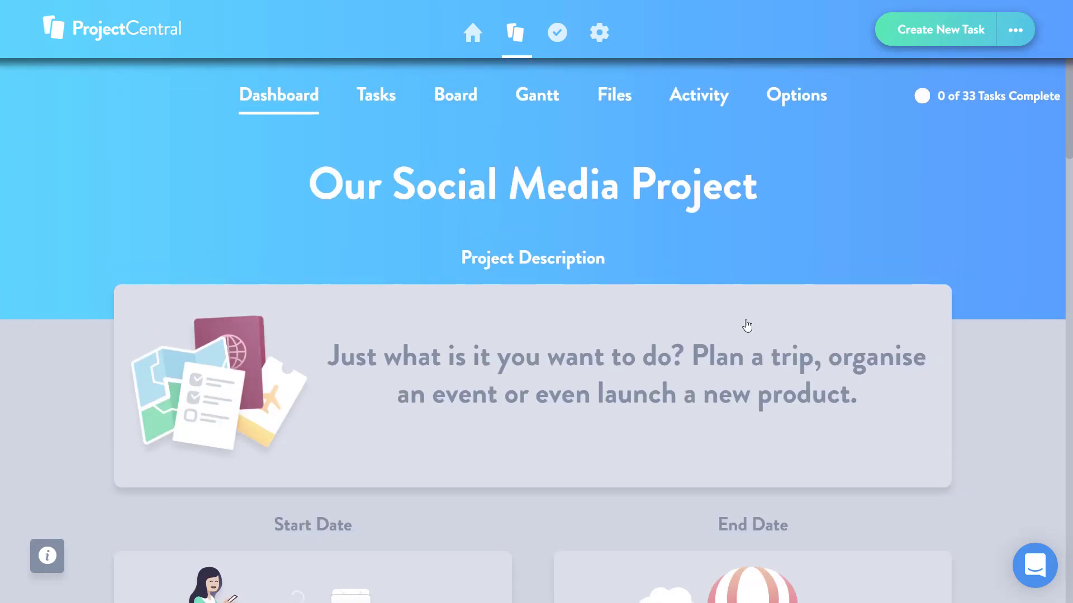
{"action": "left_click", "coordinate": [807, 101]}
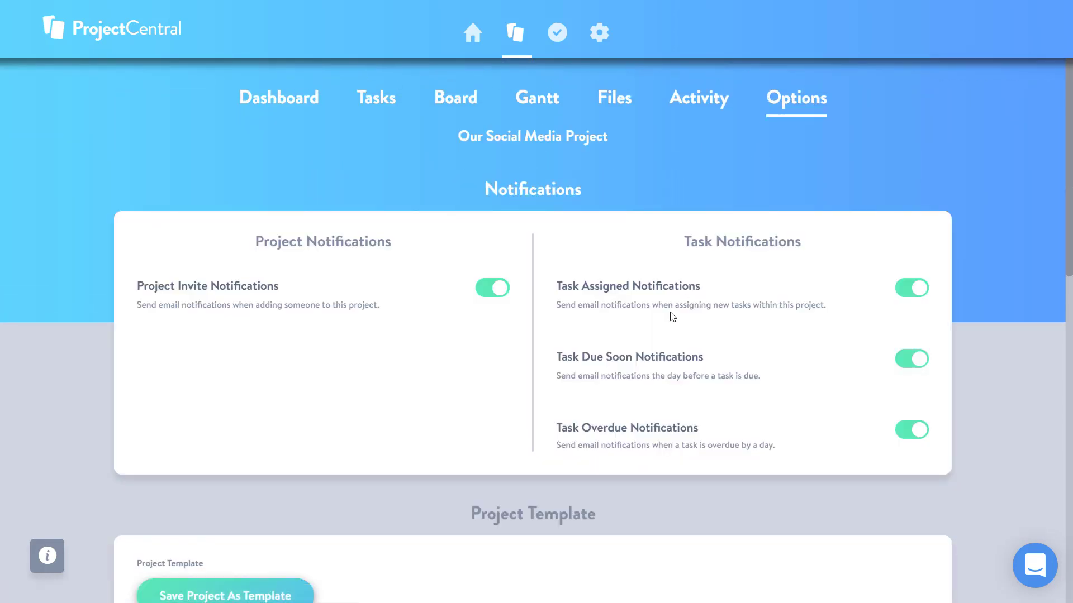
{"action": "scroll", "coordinate": [670, 313], "scroll_direction": "down", "scroll_amount": 9}
{"action": "scroll", "coordinate": [665, 313], "scroll_direction": "down", "scroll_amount": 1}
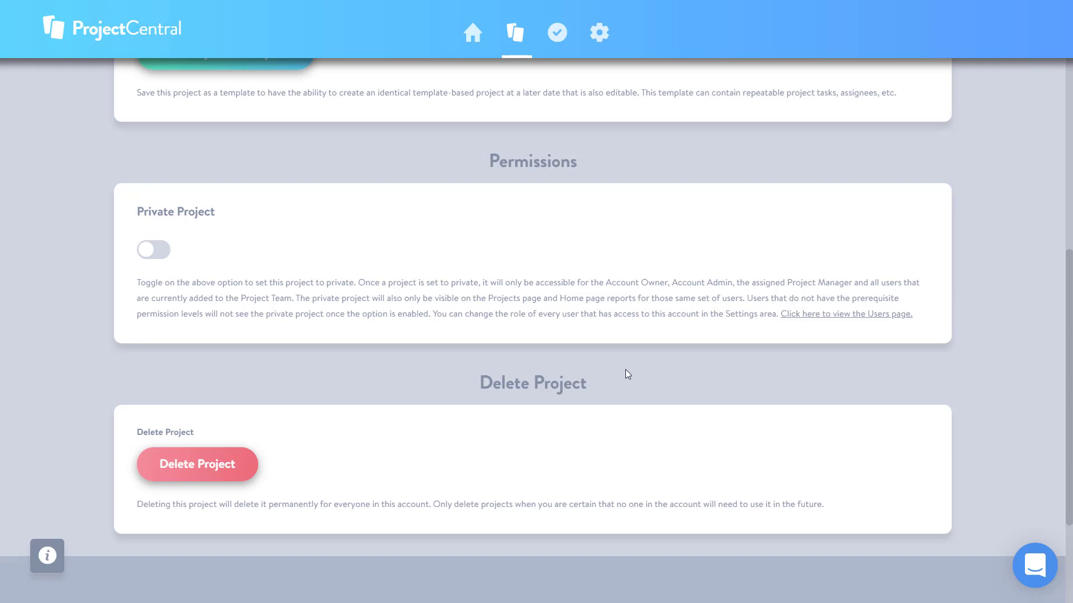
{"action": "scroll", "coordinate": [626, 371], "scroll_direction": "up", "scroll_amount": 10}
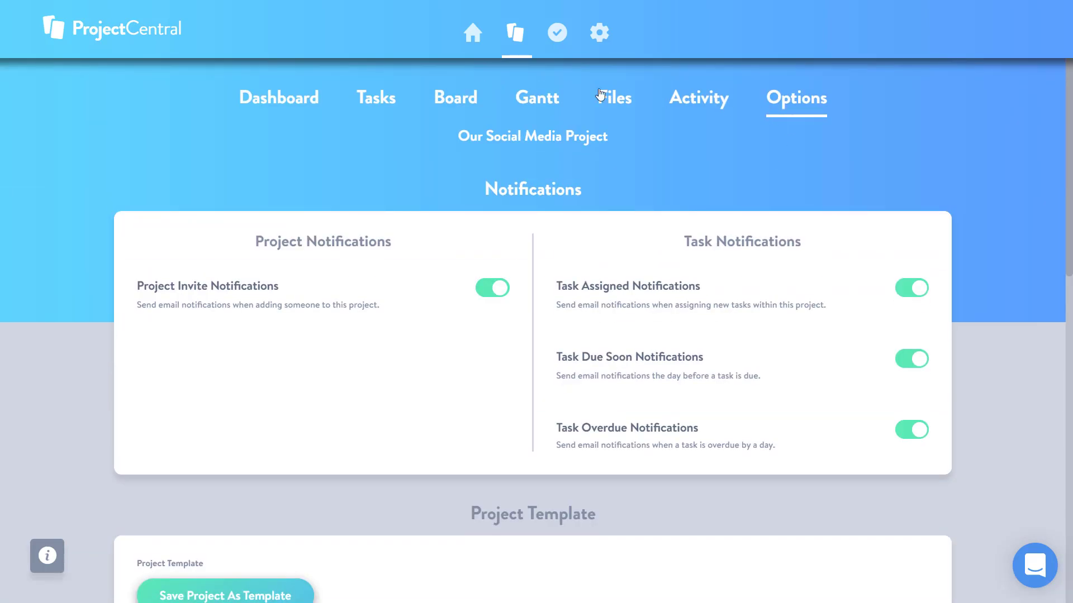
Step: Browse the project's task list and open the details of the "Determine Business Objective for Social Media" task
{"action": "left_click", "coordinate": [370, 103]}
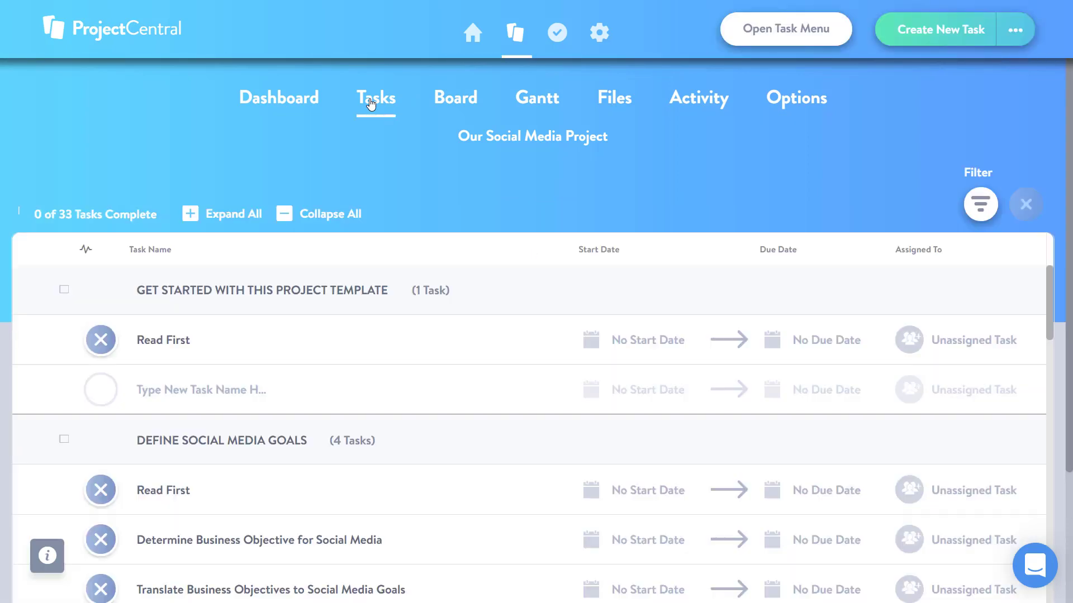
{"action": "scroll", "coordinate": [401, 486], "scroll_direction": "down", "scroll_amount": 3}
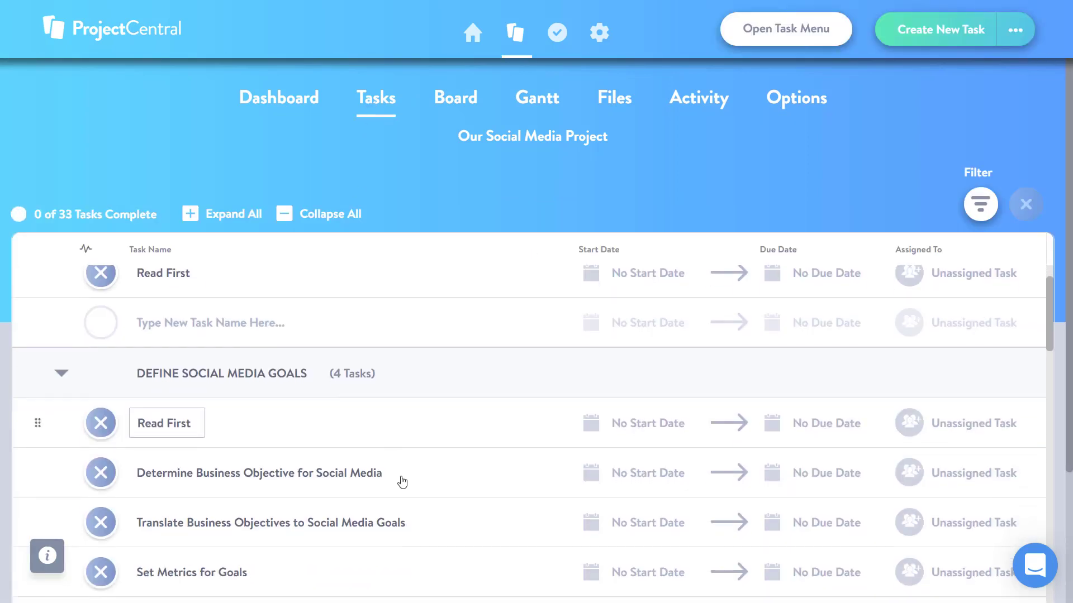
{"action": "scroll", "coordinate": [401, 478], "scroll_direction": "down", "scroll_amount": 2}
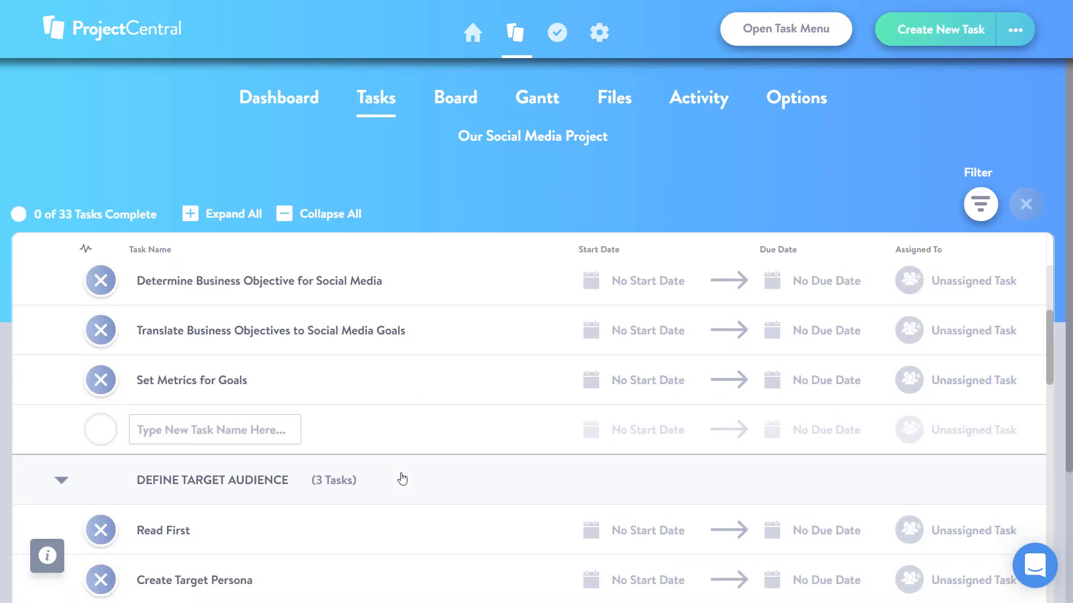
{"action": "scroll", "coordinate": [400, 477], "scroll_direction": "up", "scroll_amount": 5}
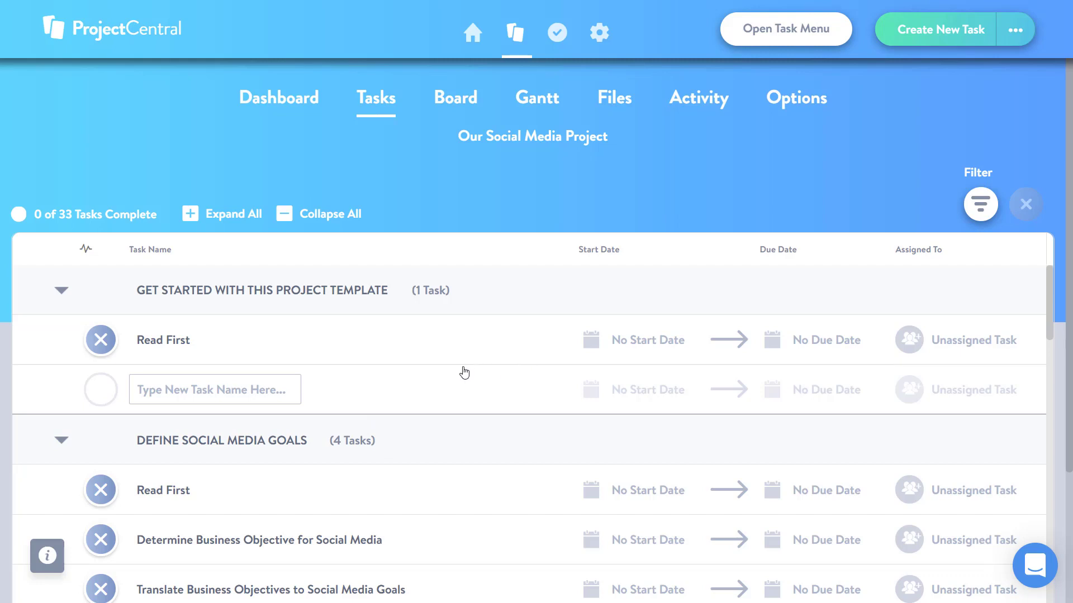
{"action": "scroll", "coordinate": [452, 373], "scroll_direction": "down", "scroll_amount": 1}
{"action": "scroll", "coordinate": [424, 406], "scroll_direction": "down", "scroll_amount": 1}
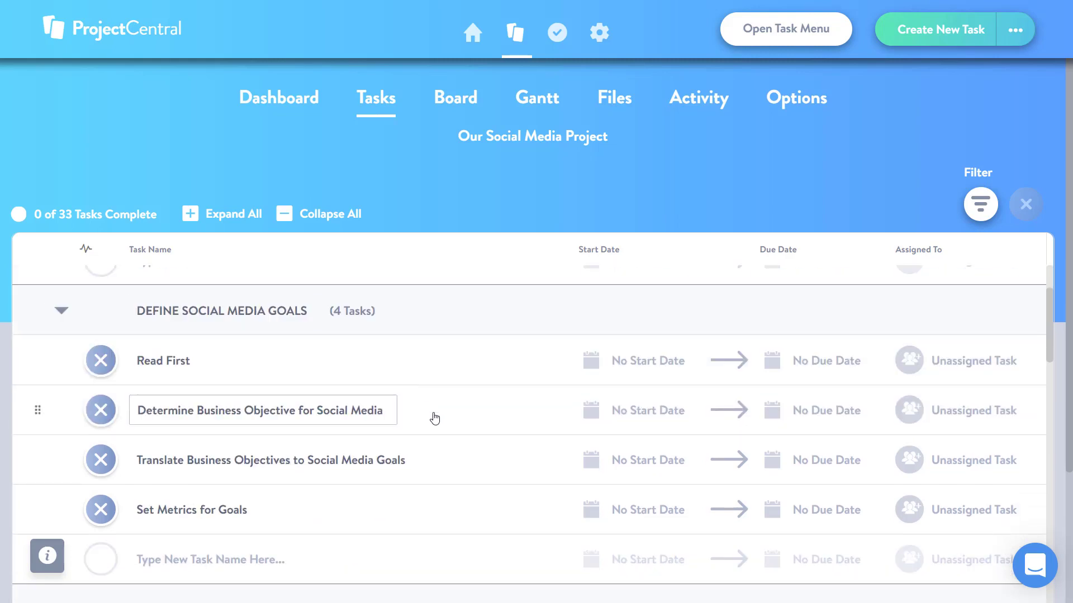
{"action": "left_click", "coordinate": [413, 412]}
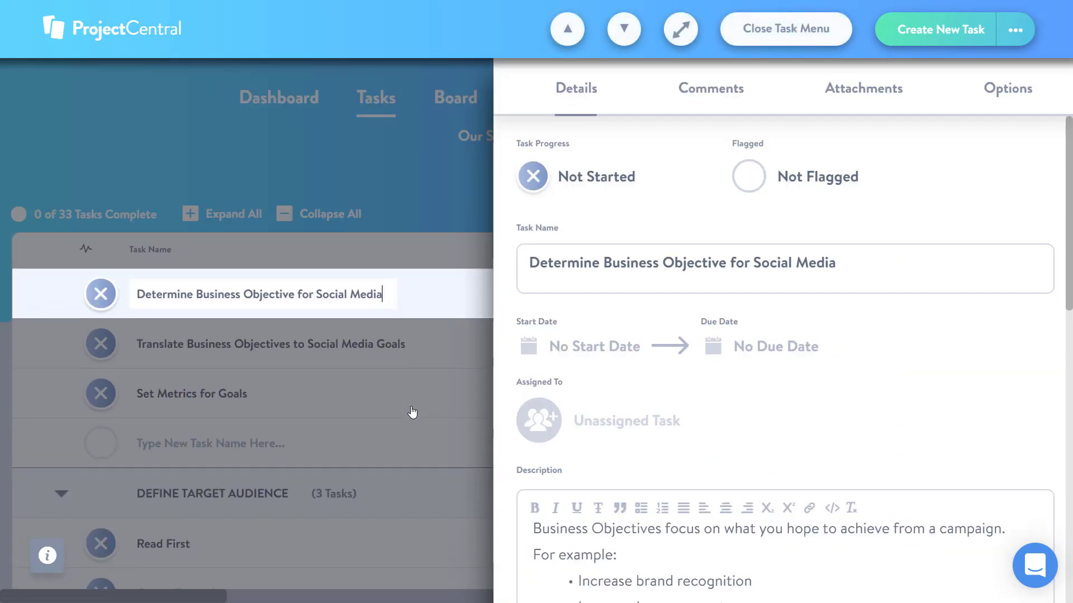
Step: Schedule the "Determine Business Objective for Social Media" task from 07/27/2021 to 08/06/2021 and close its details
{"action": "left_click", "coordinate": [570, 347]}
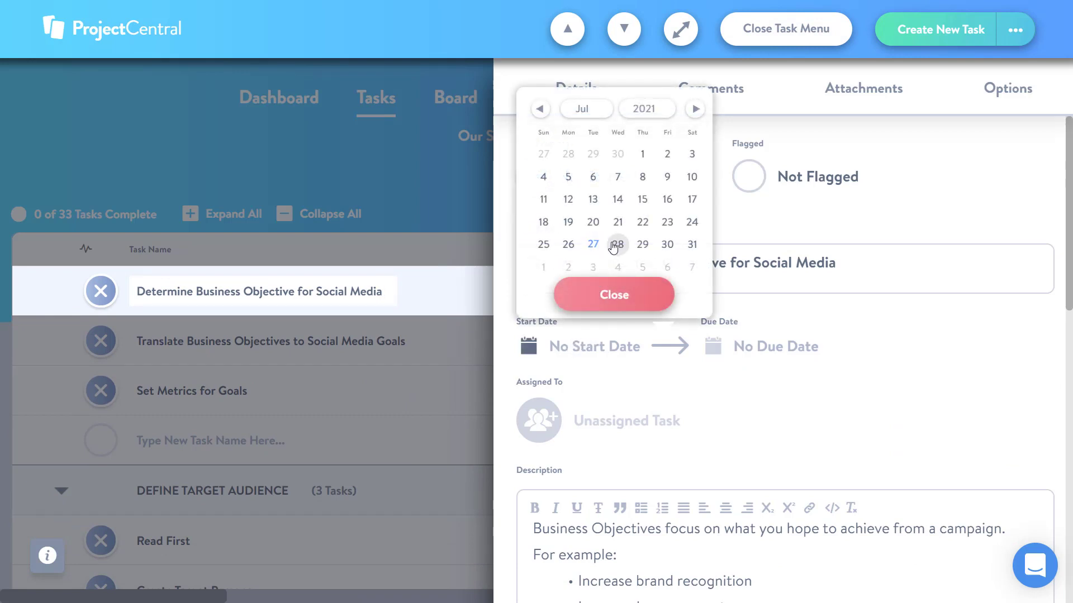
{"action": "left_click", "coordinate": [594, 244]}
{"action": "left_click", "coordinate": [760, 350]}
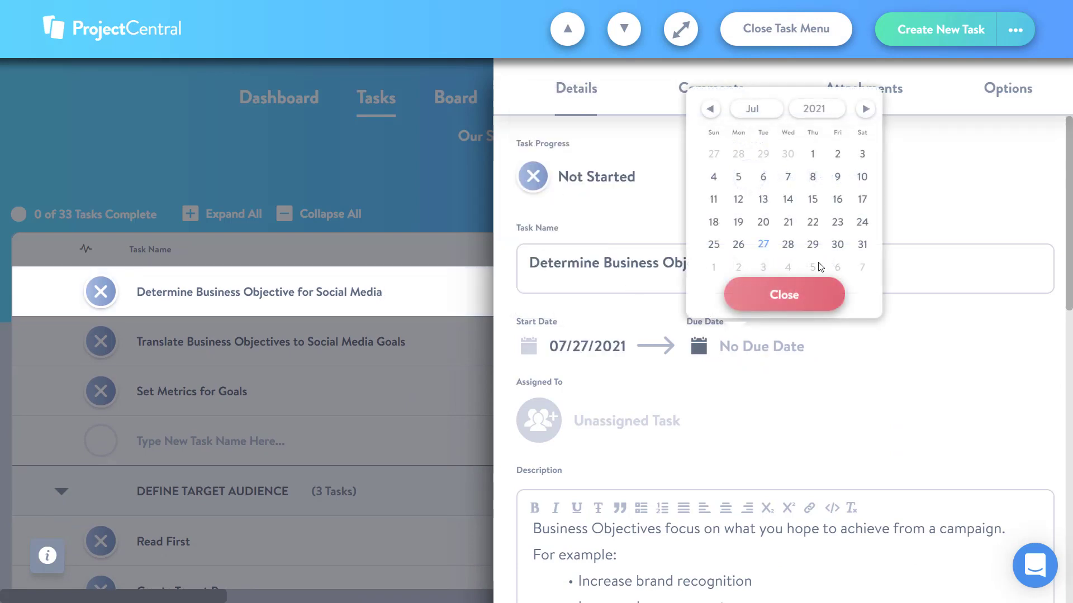
{"action": "left_click", "coordinate": [838, 268]}
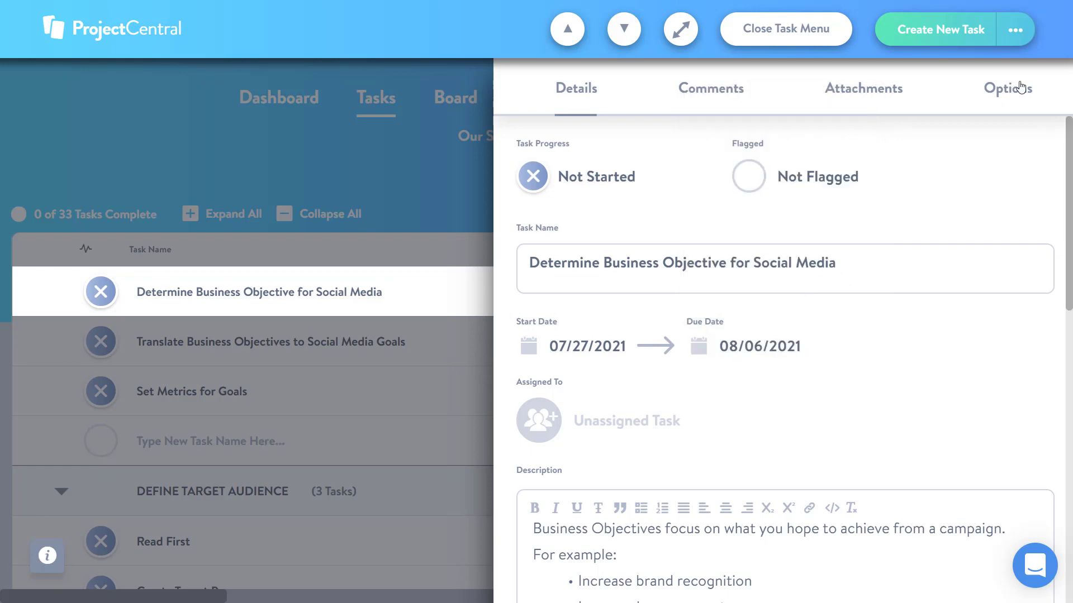
{"action": "left_click", "coordinate": [796, 31]}
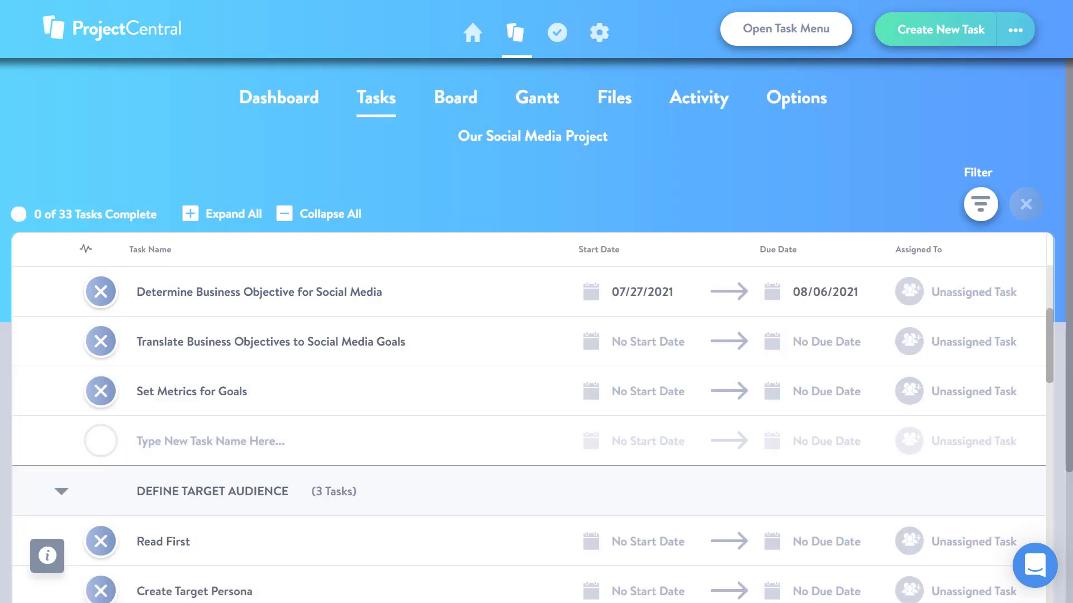
Step: Schedule the "Translate Business Objectives to Social Media Goals" task from 07/29/2021 to 08/06/2021 in the task list
{"action": "left_click", "coordinate": [652, 341]}
{"action": "left_click", "coordinate": [705, 522]}
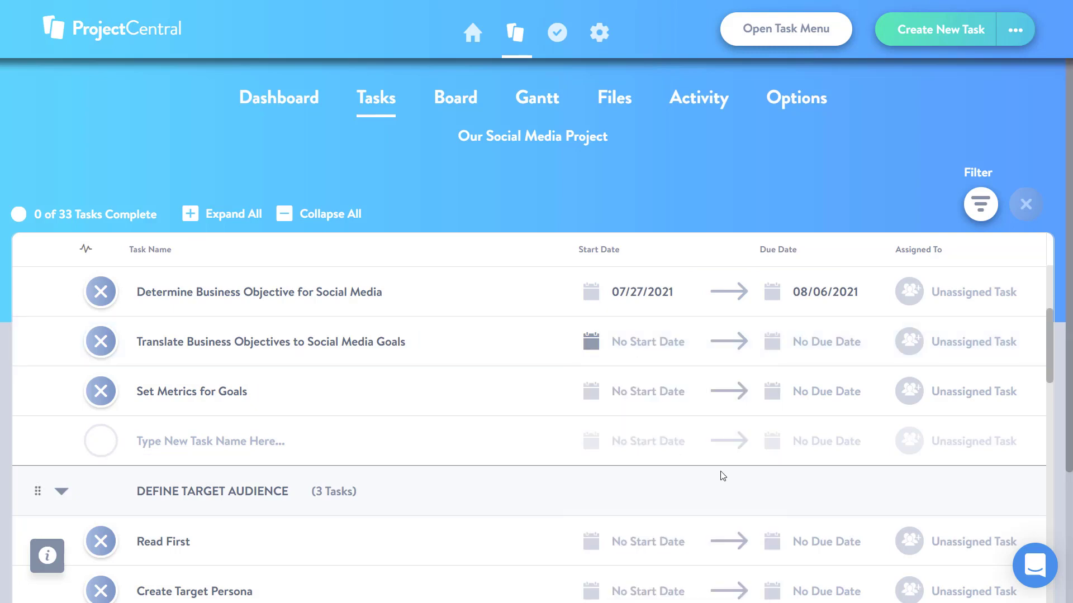
{"action": "left_click", "coordinate": [815, 342]}
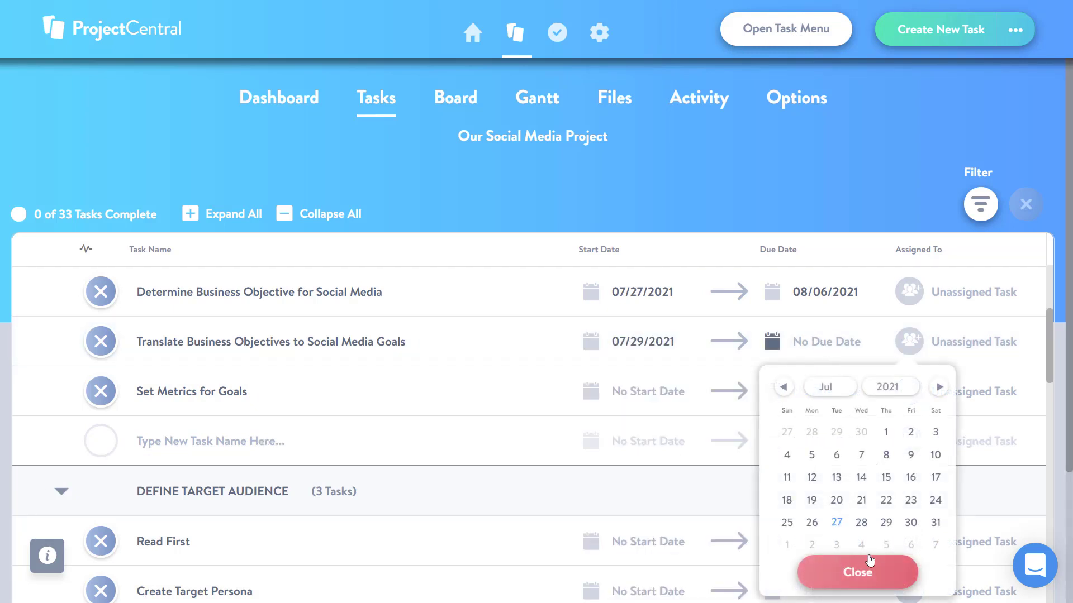
{"action": "left_click", "coordinate": [907, 546]}
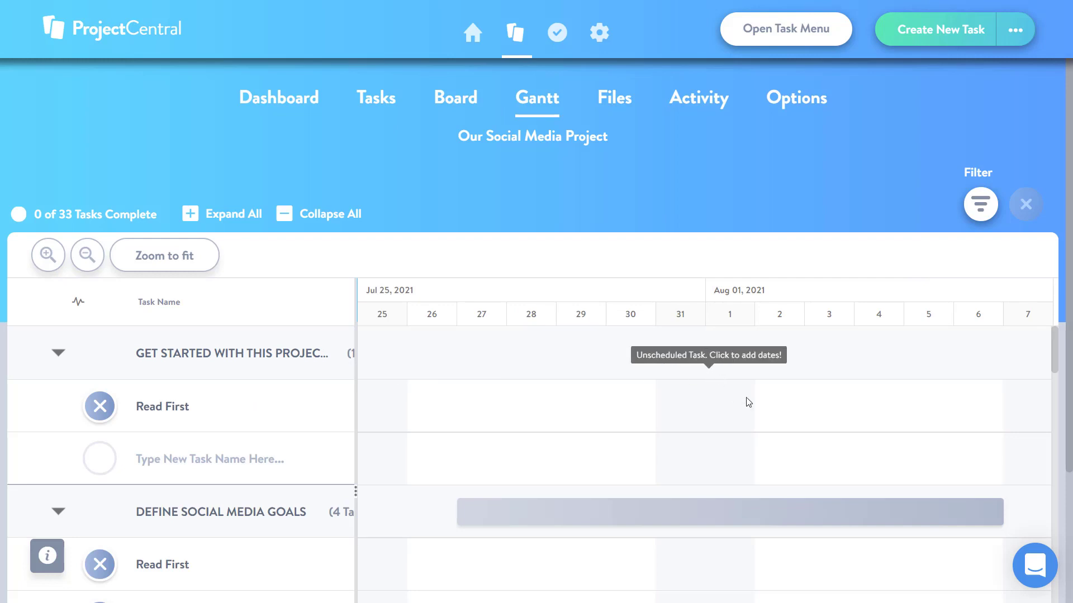
Step: Examine the scheduled tasks of the "Define Social Media Goals" group on the project's Gantt chart
{"action": "scroll", "coordinate": [730, 403], "scroll_direction": "down", "scroll_amount": 3}
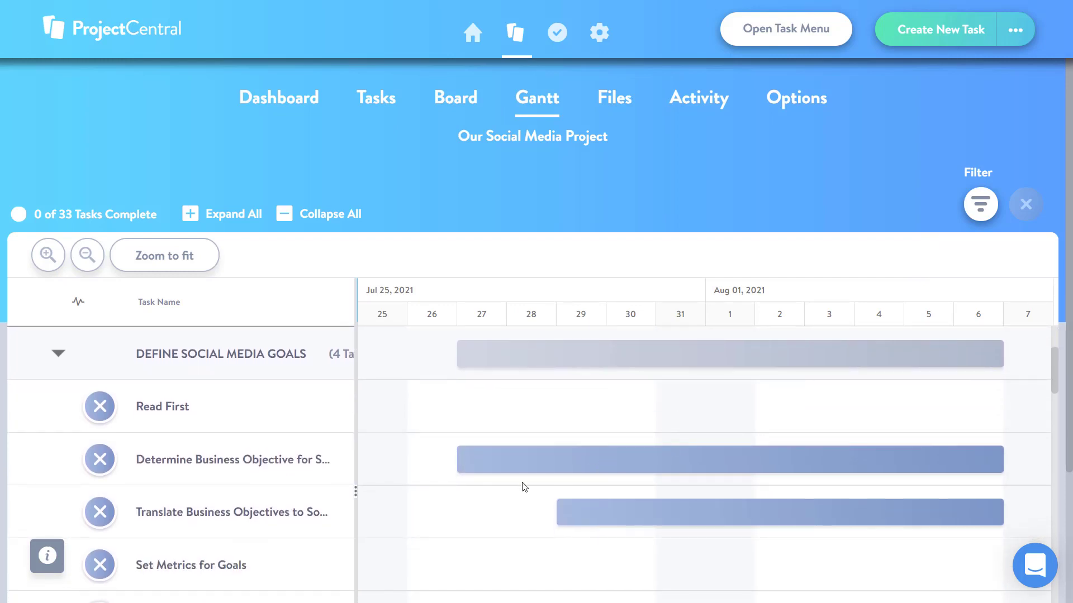
{"action": "scroll", "coordinate": [583, 453], "scroll_direction": "up", "scroll_amount": 2}
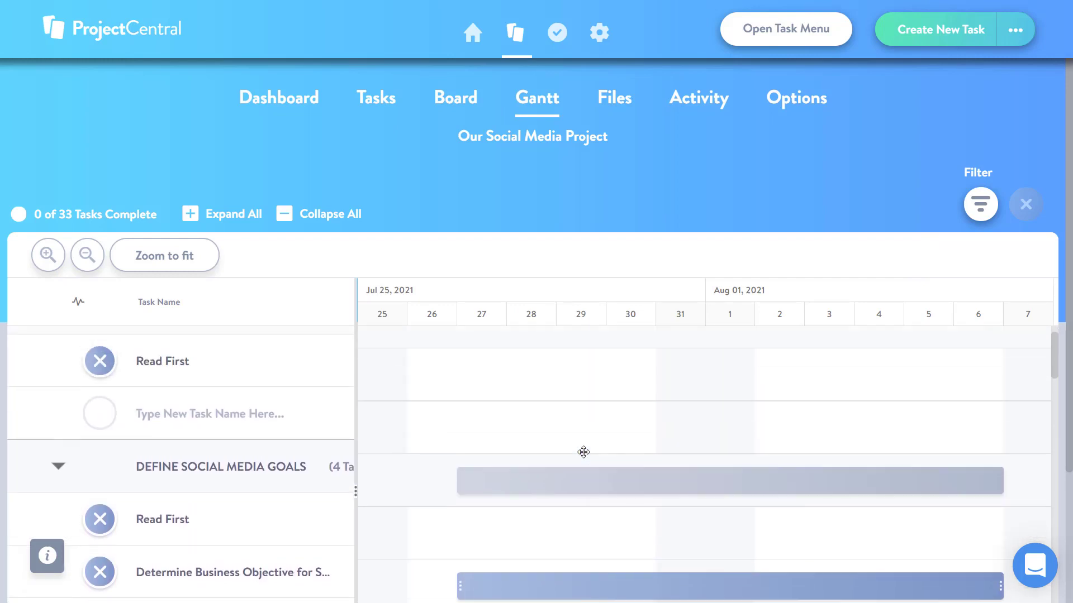
{"action": "scroll", "coordinate": [560, 442], "scroll_direction": "down", "scroll_amount": 6}
{"action": "scroll", "coordinate": [558, 441], "scroll_direction": "up", "scroll_amount": 4}
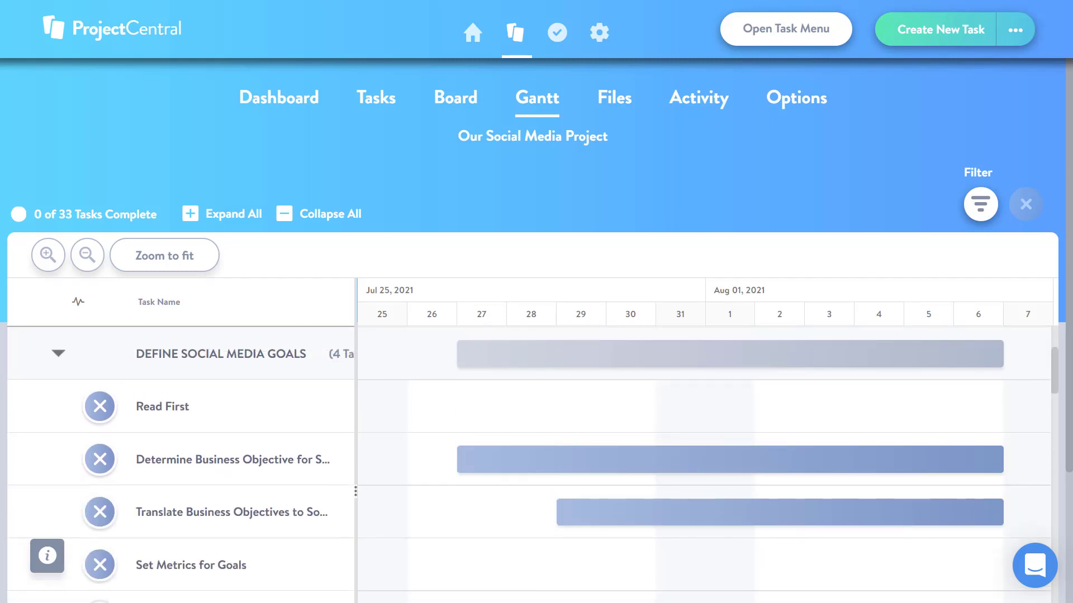
{"action": "scroll", "coordinate": [408, 383], "scroll_direction": "up", "scroll_amount": 2}
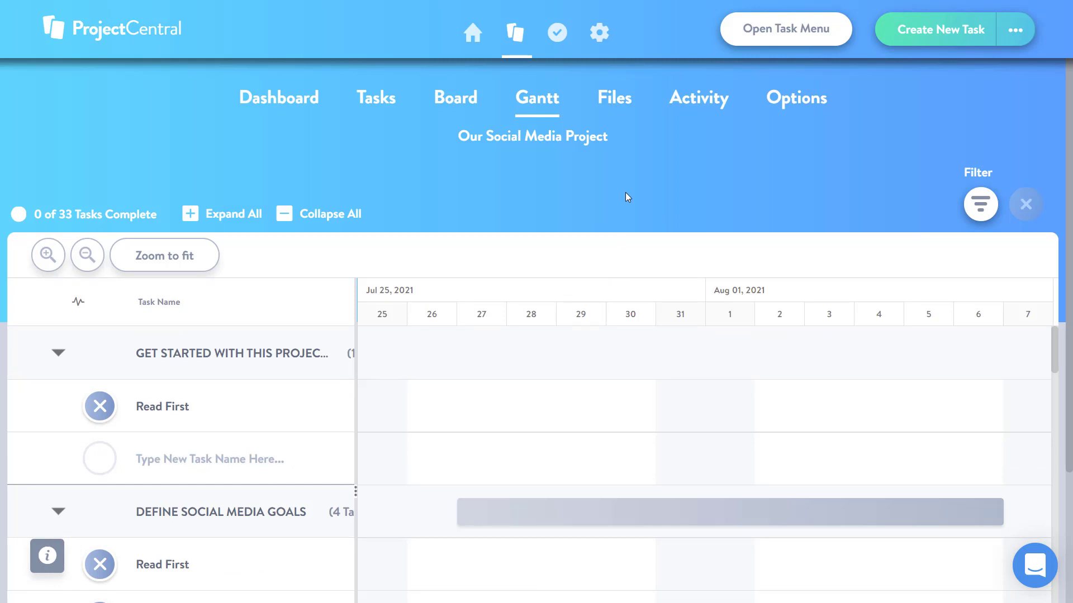
Step: Review the site search and link pasting options for connecting a document library to the project files, without connecting one
{"action": "left_click", "coordinate": [617, 100]}
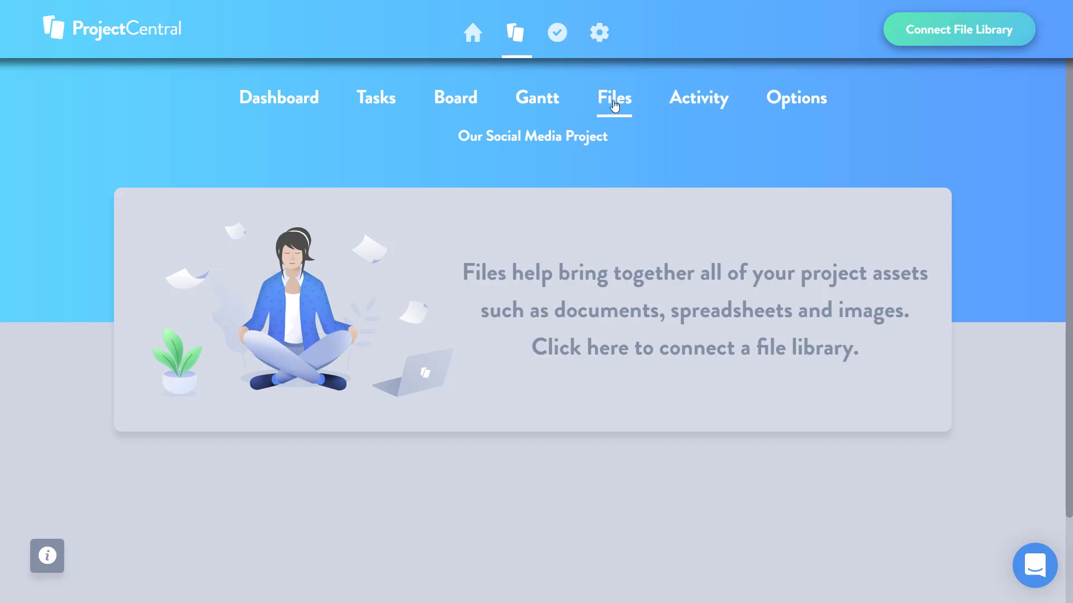
{"action": "left_click", "coordinate": [627, 314]}
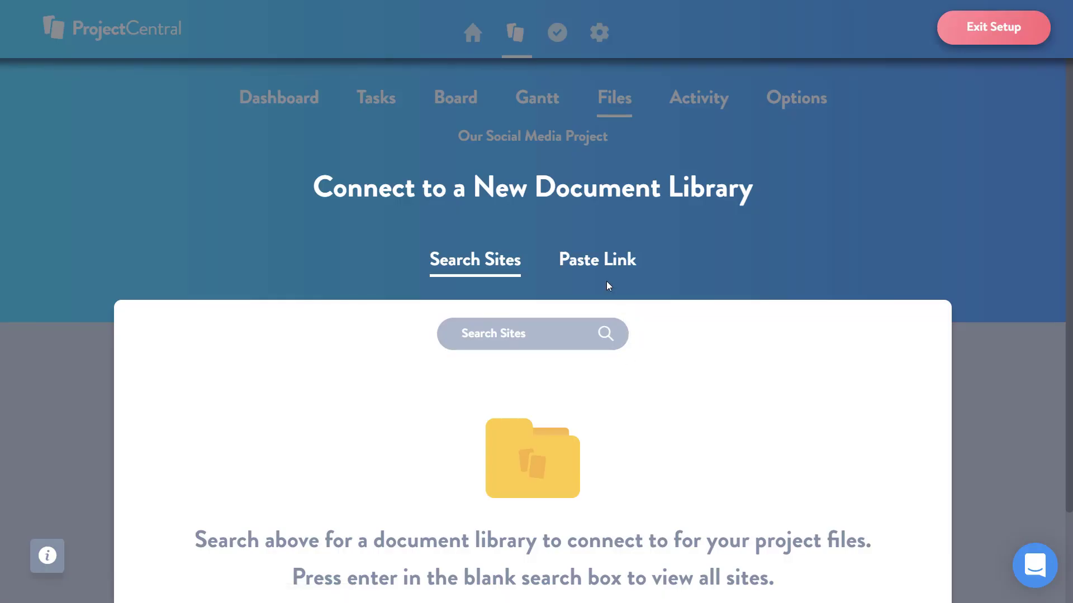
{"action": "left_click", "coordinate": [602, 261]}
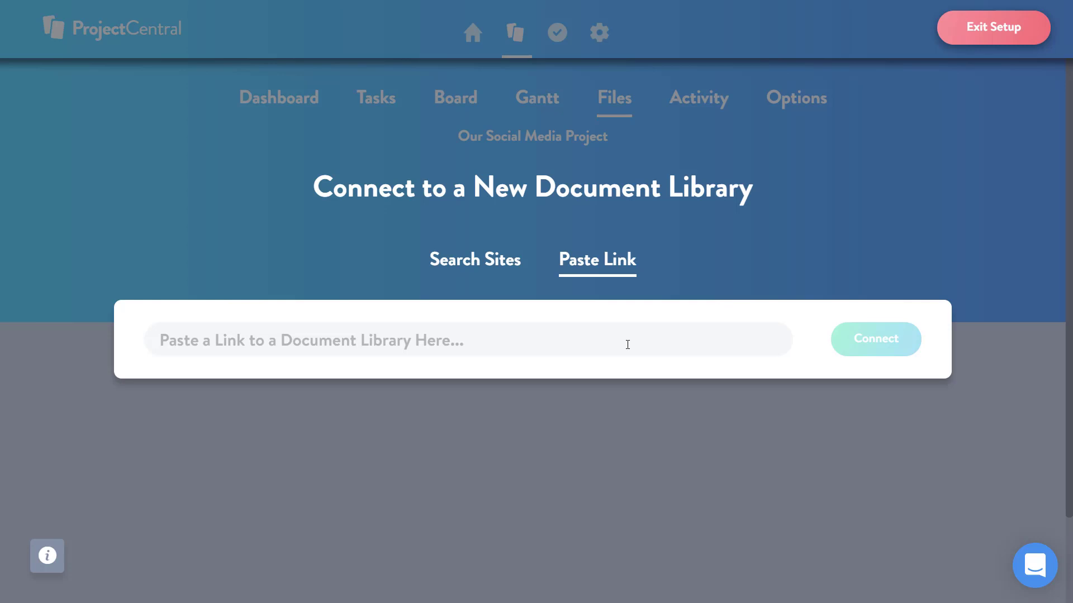
{"action": "left_click", "coordinate": [467, 262]}
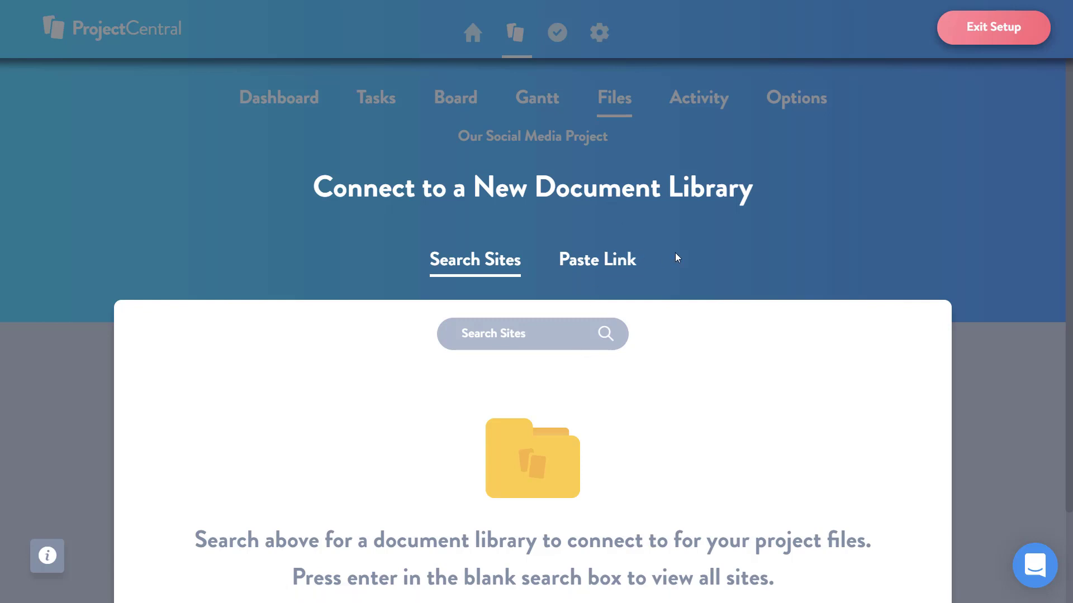
{"action": "left_click", "coordinate": [999, 41]}
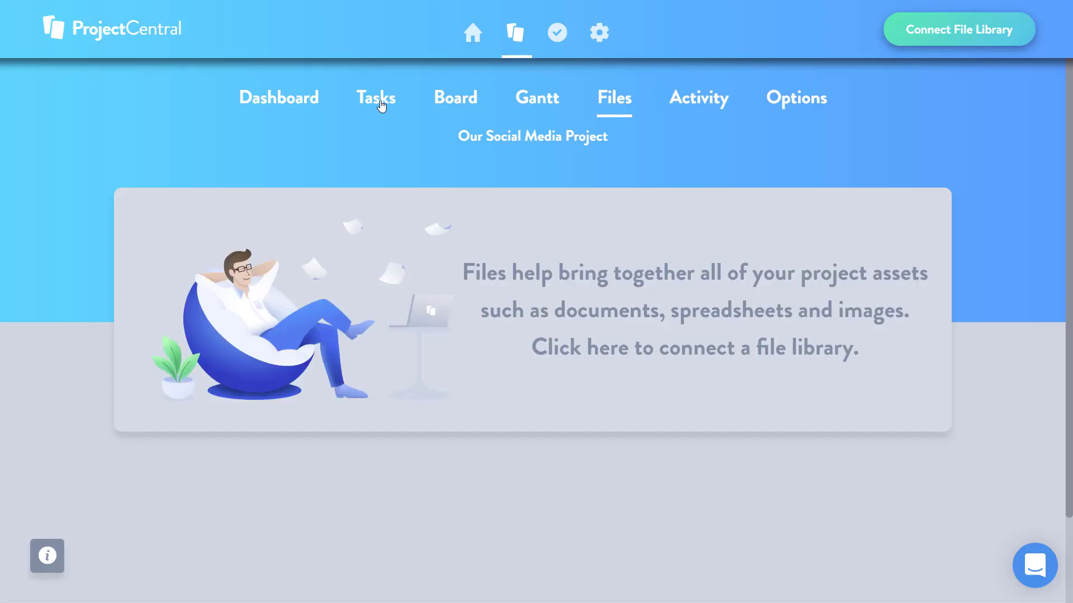
Step: Flag the "Determine Business Objective for Social Media" task in the task list and look over the available task filters
{"action": "left_click", "coordinate": [367, 122]}
{"action": "scroll", "coordinate": [318, 477], "scroll_direction": "down", "scroll_amount": 3}
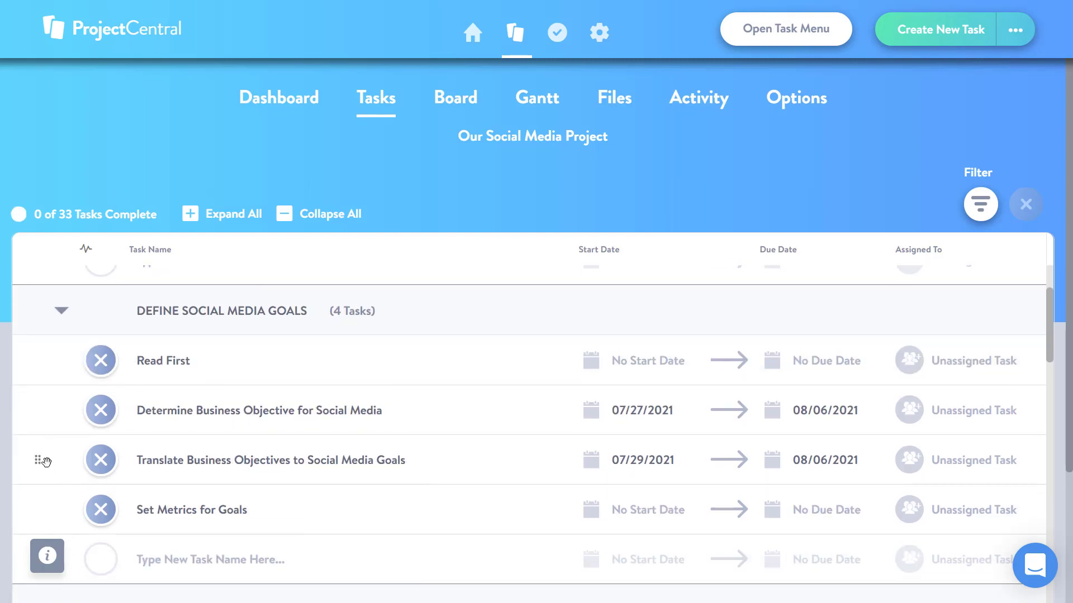
{"action": "mouse_move", "coordinate": [39, 460]}
{"action": "left_mouse_down"}
{"action": "mouse_move", "coordinate": [45, 398]}
{"action": "mouse_move", "coordinate": [49, 458]}
{"action": "left_mouse_up"}
{"action": "left_click", "coordinate": [458, 411]}
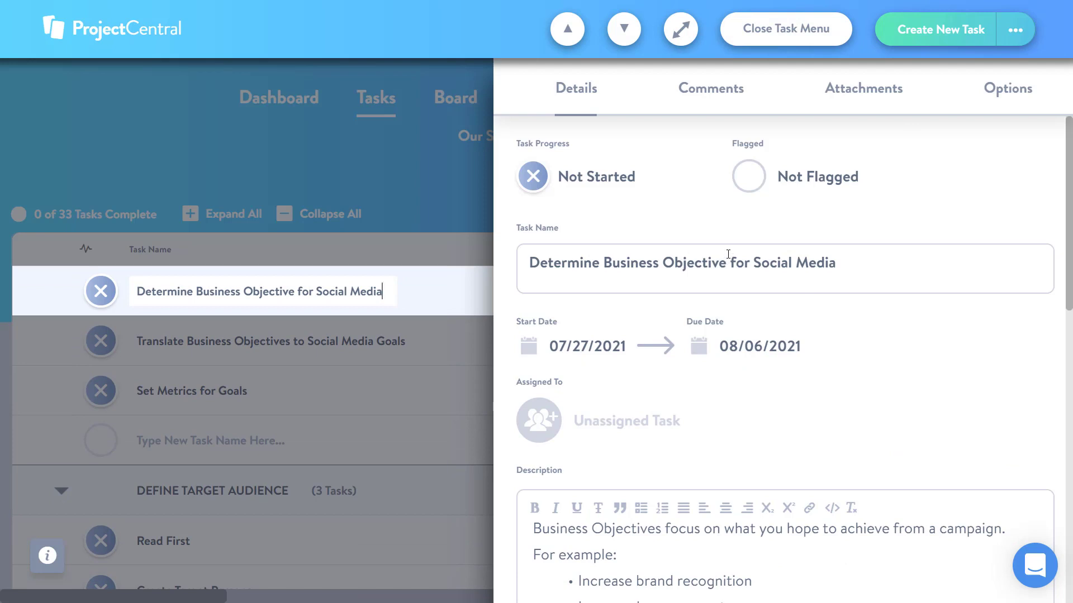
{"action": "left_click", "coordinate": [754, 179]}
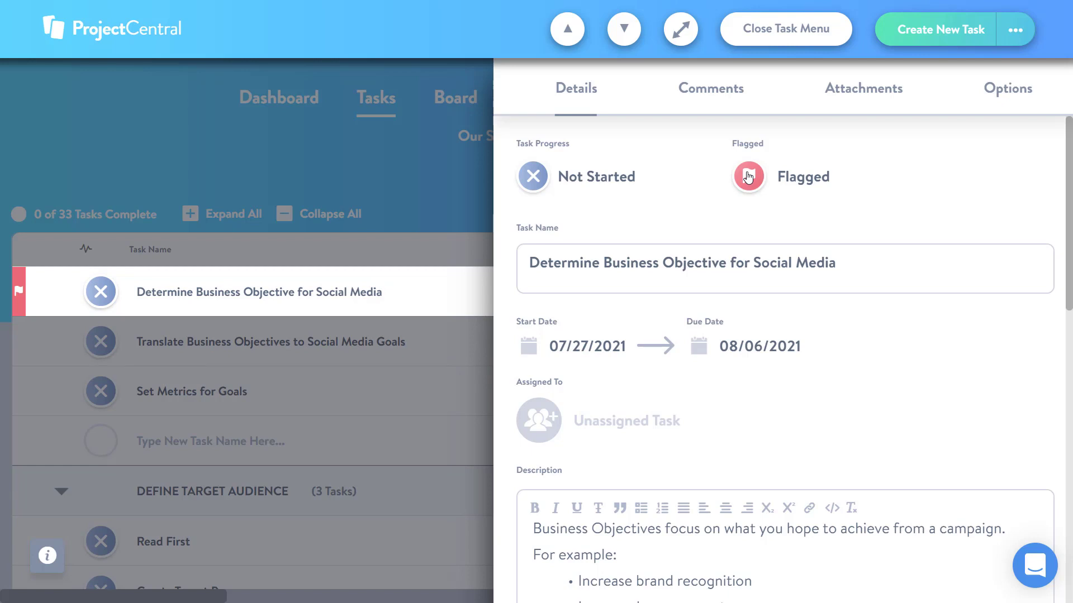
{"action": "left_click", "coordinate": [774, 30]}
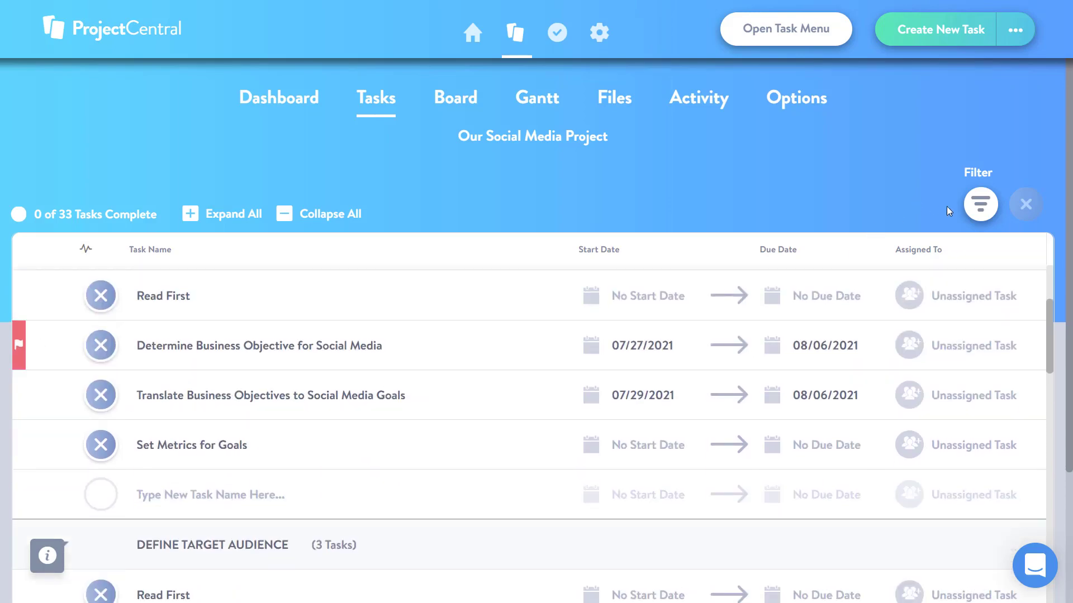
{"action": "left_click", "coordinate": [982, 203]}
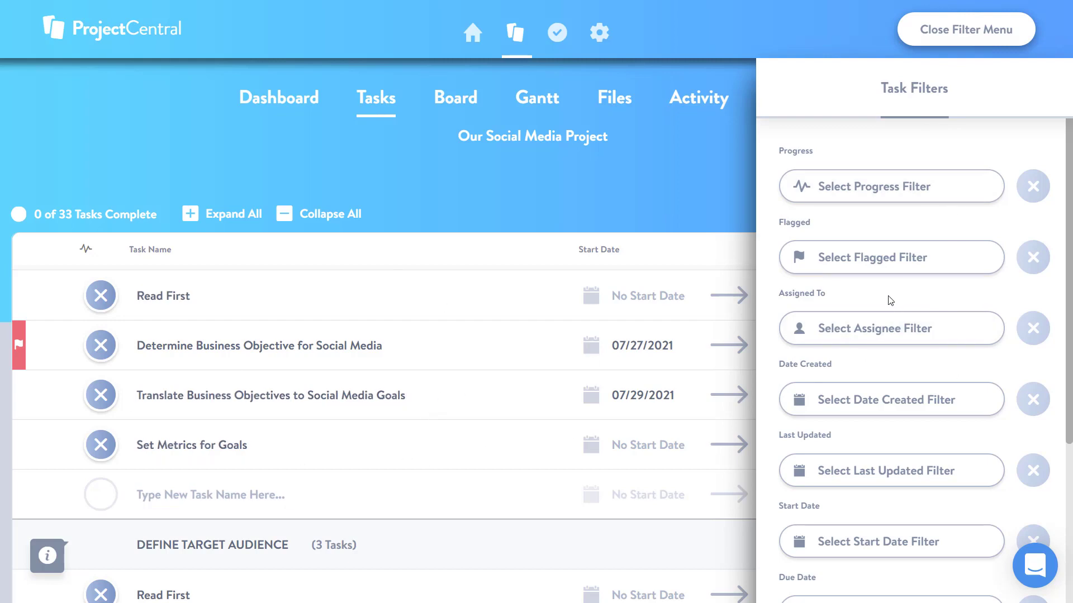
{"action": "left_click", "coordinate": [964, 26]}
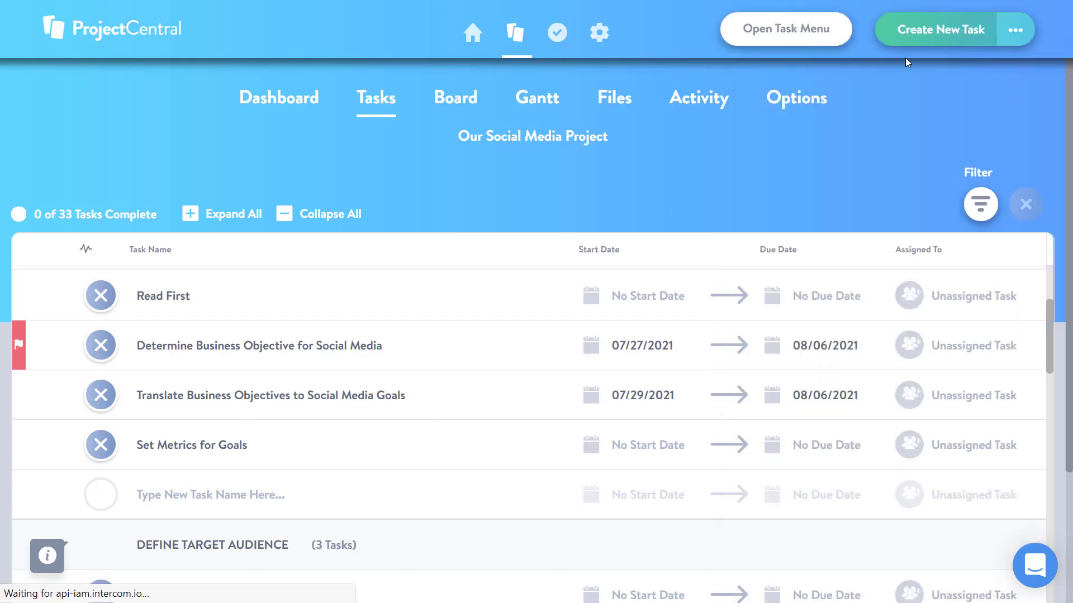
Step: Remove the flag from the "Determine Business Objective for Social Media" task and close its details
{"action": "left_click", "coordinate": [433, 357]}
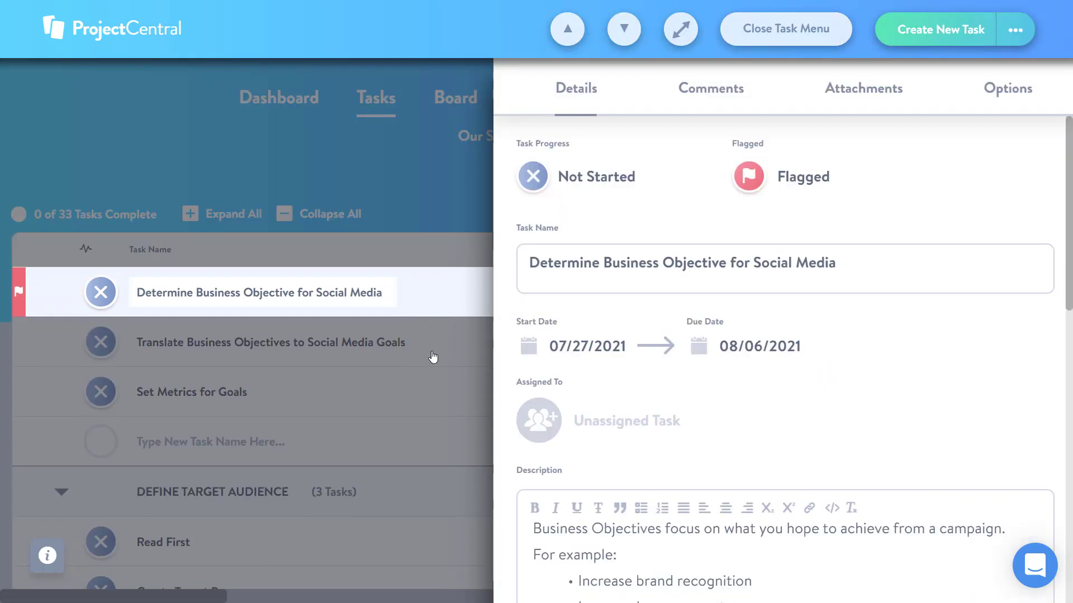
{"action": "left_click", "coordinate": [754, 174]}
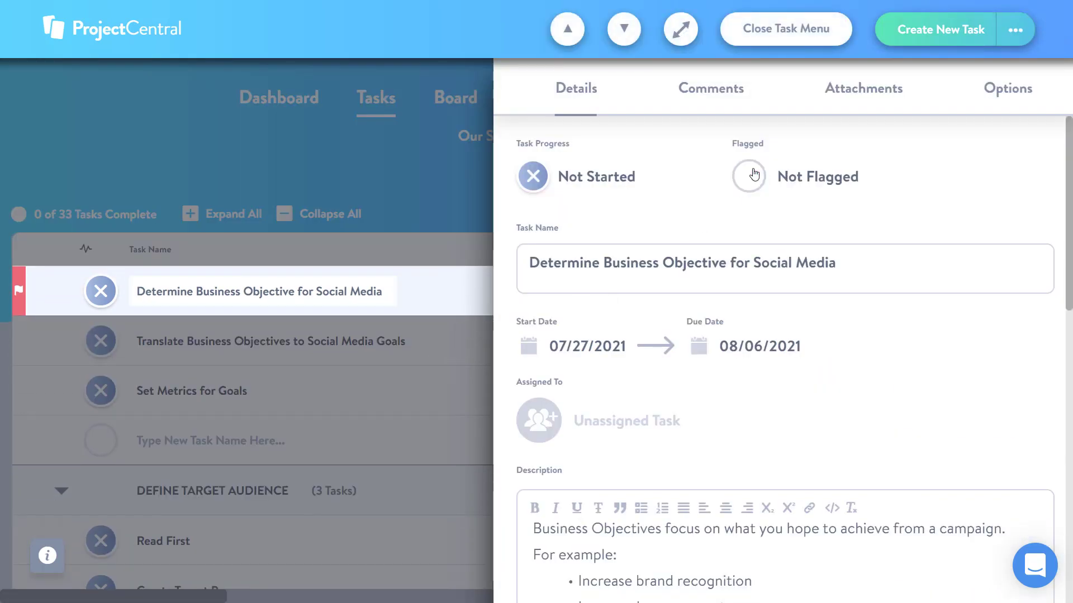
{"action": "left_click", "coordinate": [791, 29]}
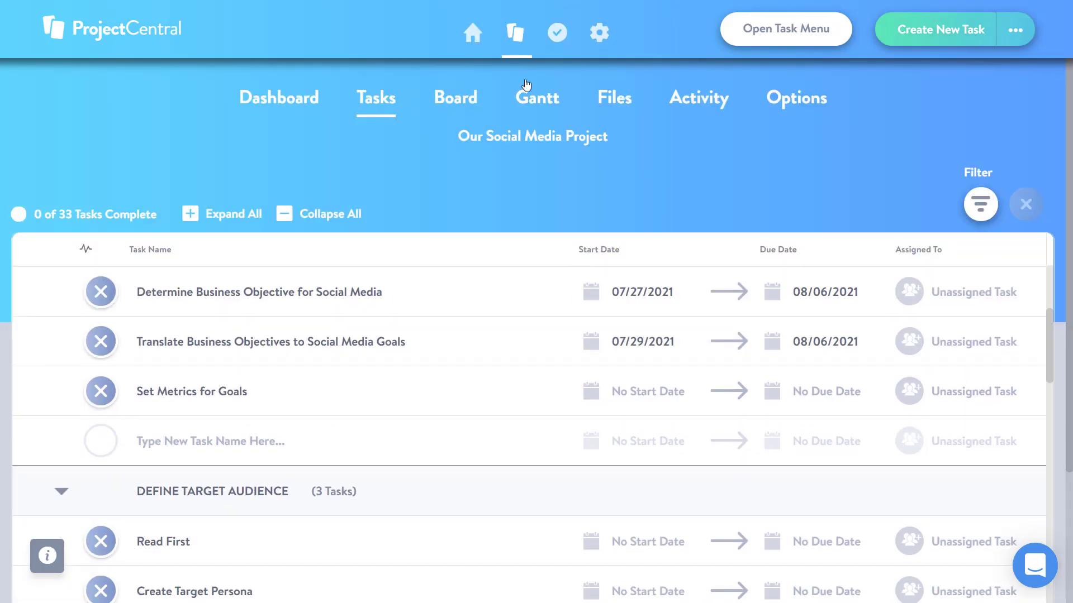
Step: Review the project's activity feed, filtering it by team activity, status comments, project status and start/end dates before showing all activity again
{"action": "left_click", "coordinate": [703, 102]}
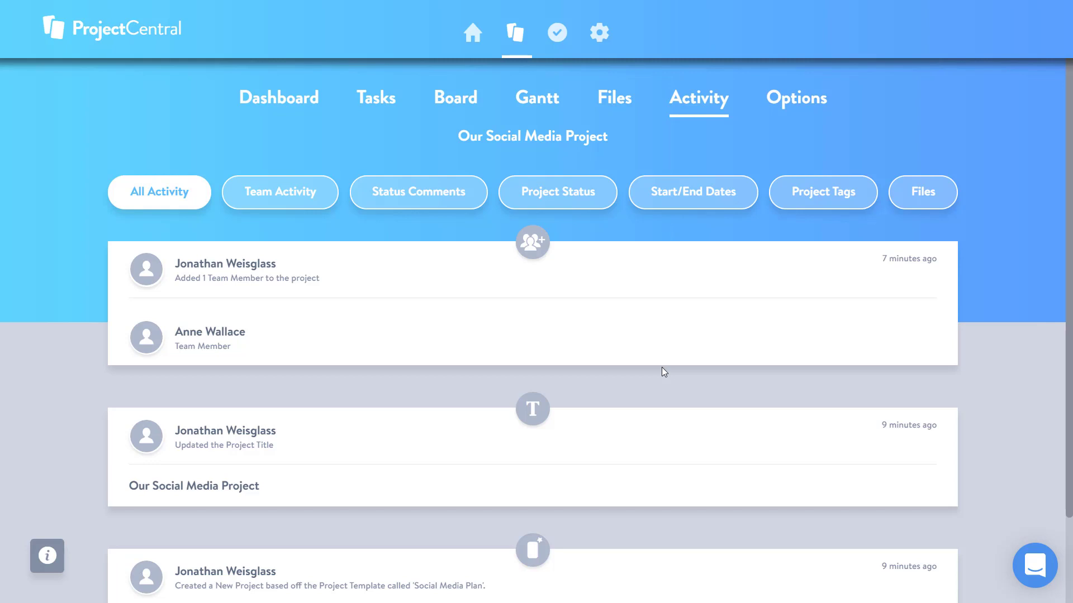
{"action": "scroll", "coordinate": [697, 392], "scroll_direction": "down", "scroll_amount": 2}
{"action": "scroll", "coordinate": [698, 396], "scroll_direction": "up", "scroll_amount": 2}
{"action": "left_click", "coordinate": [282, 196]}
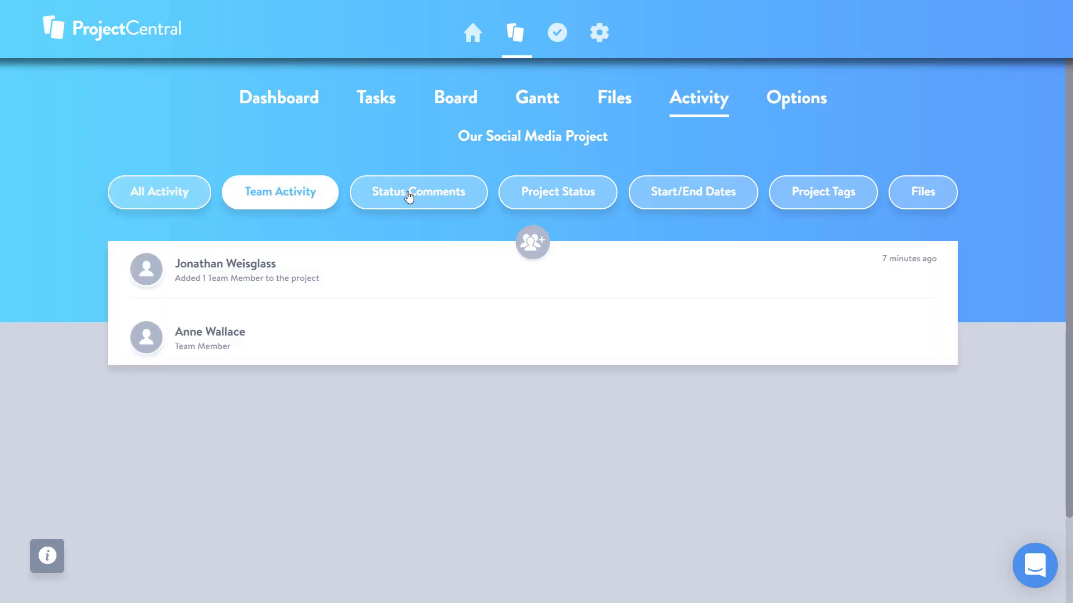
{"action": "left_click", "coordinate": [409, 197]}
{"action": "left_click", "coordinate": [593, 194]}
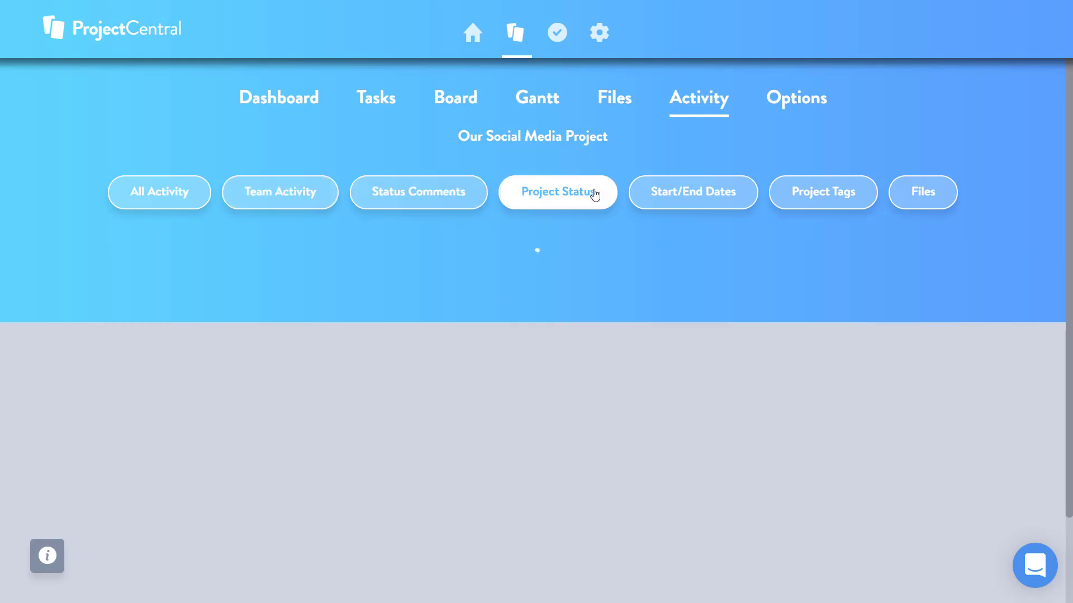
{"action": "left_click", "coordinate": [713, 199]}
{"action": "left_click", "coordinate": [309, 199]}
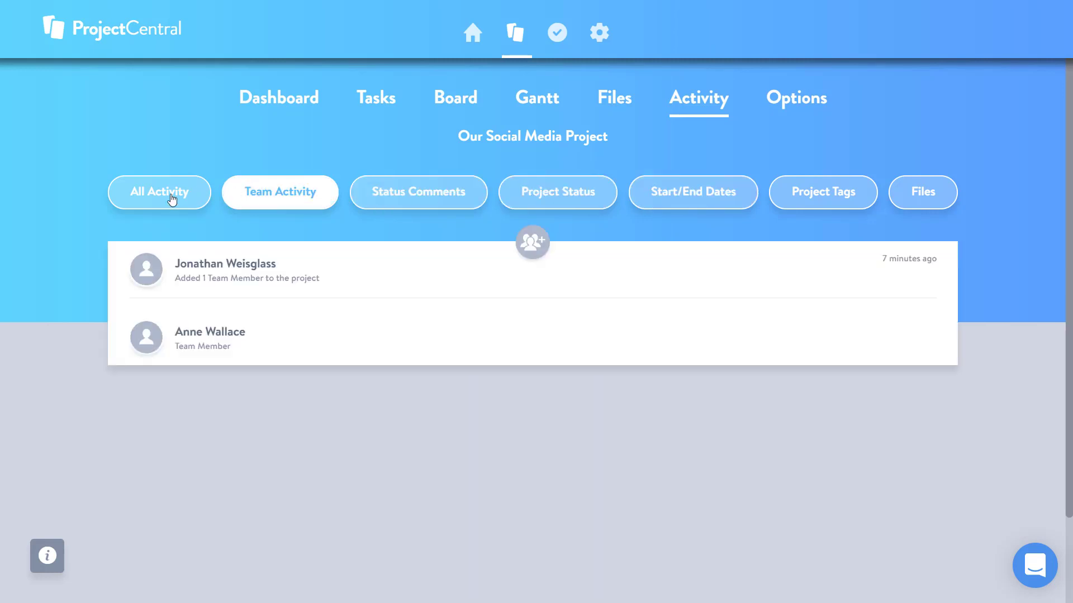
{"action": "left_click", "coordinate": [172, 200]}
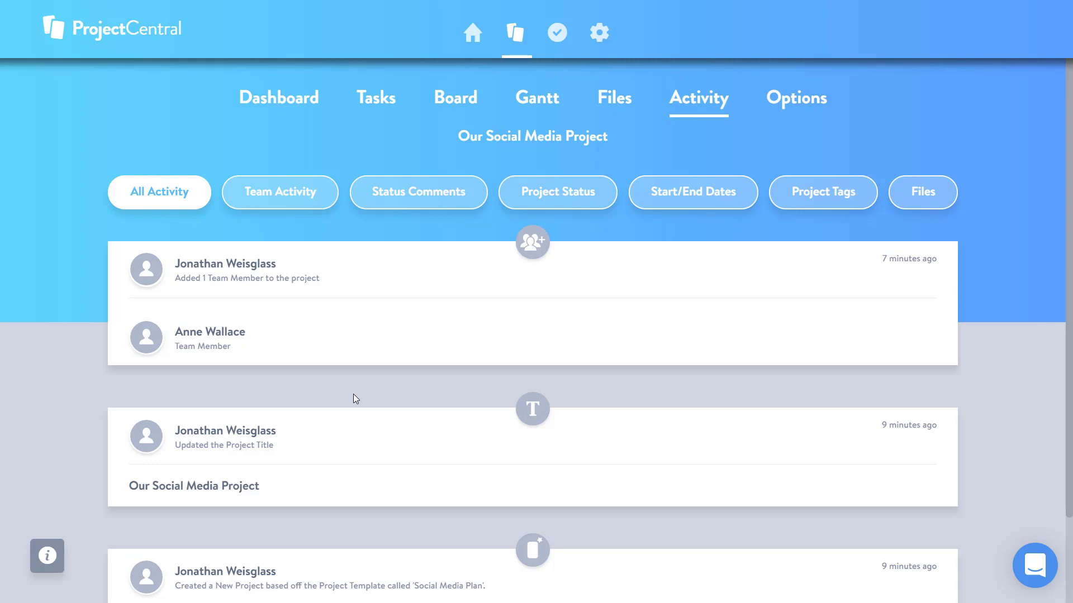
Step: Set the progress of the "Determine Business Objective for Social Media" task to In Progress
{"action": "left_click", "coordinate": [384, 99]}
{"action": "scroll", "coordinate": [362, 416], "scroll_direction": "down", "scroll_amount": 3}
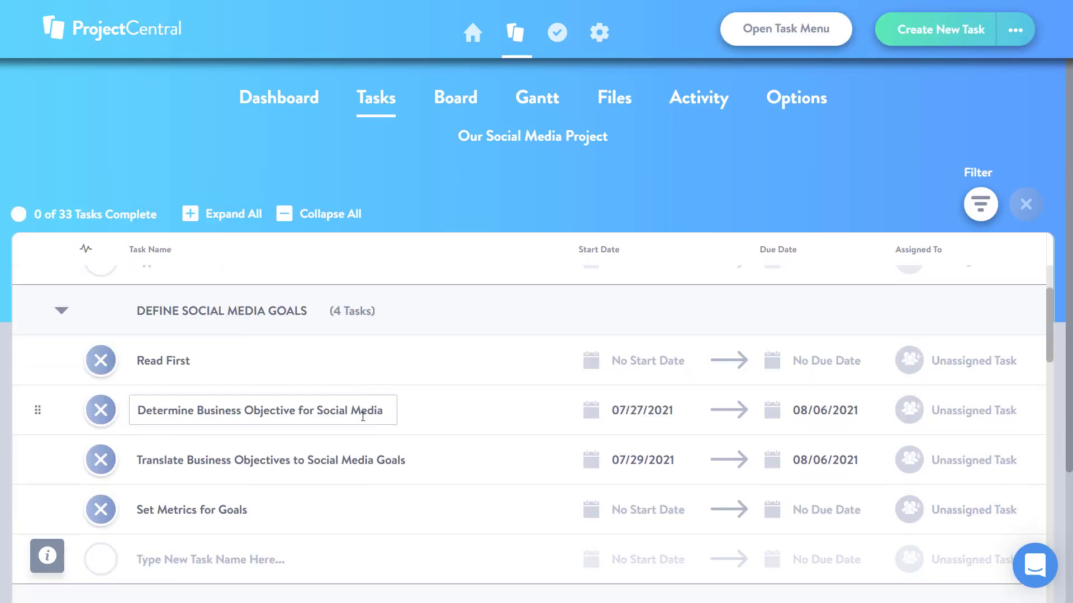
{"action": "left_click", "coordinate": [443, 407]}
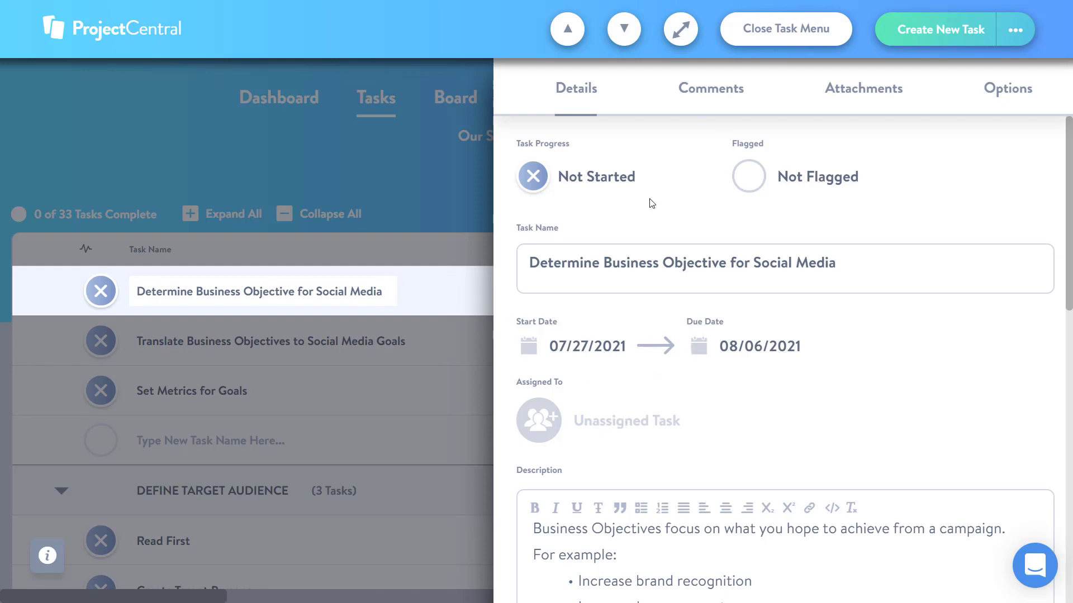
{"action": "left_click", "coordinate": [525, 178]}
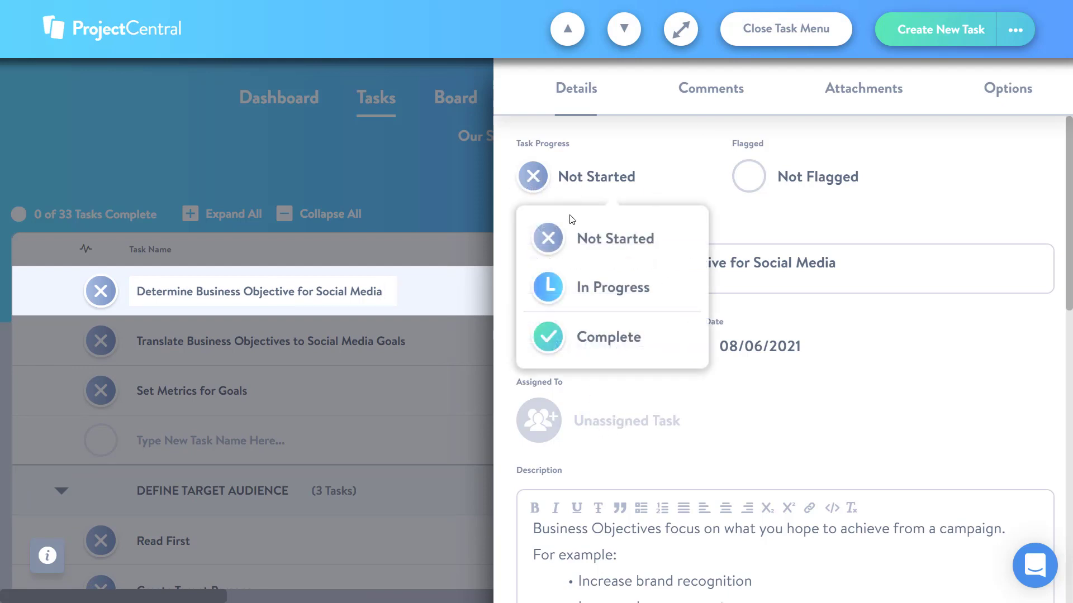
{"action": "left_click", "coordinate": [589, 287]}
Step: Look through the comments, attachments, options, description and checklist of the "Determine Business Objective for Social Media" task, and close its details
{"action": "left_click", "coordinate": [693, 92]}
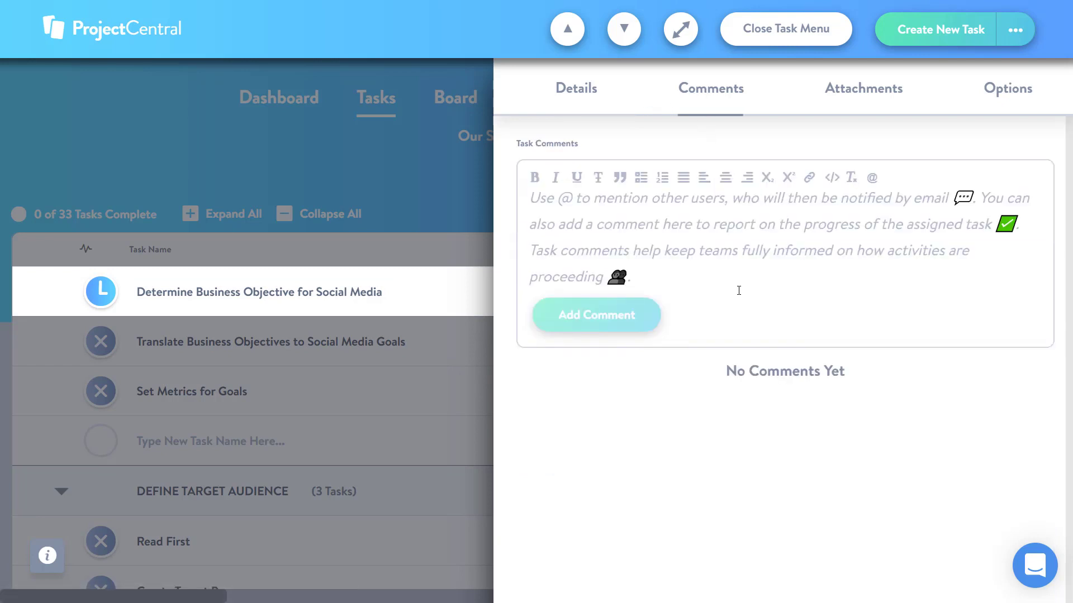
{"action": "left_click", "coordinate": [864, 93]}
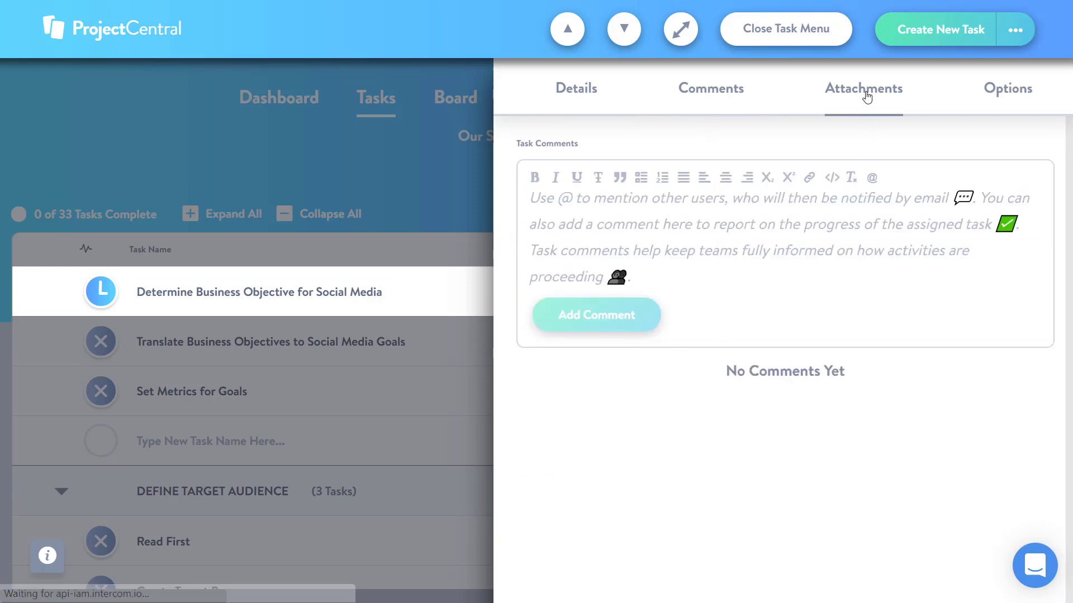
{"action": "left_click", "coordinate": [1011, 94]}
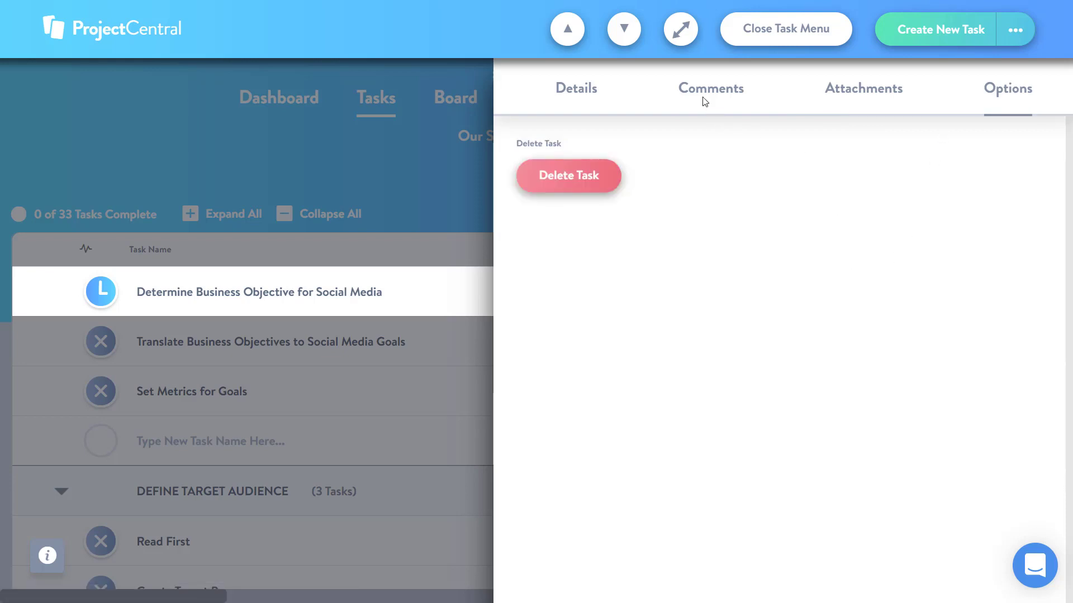
{"action": "left_click", "coordinate": [574, 91]}
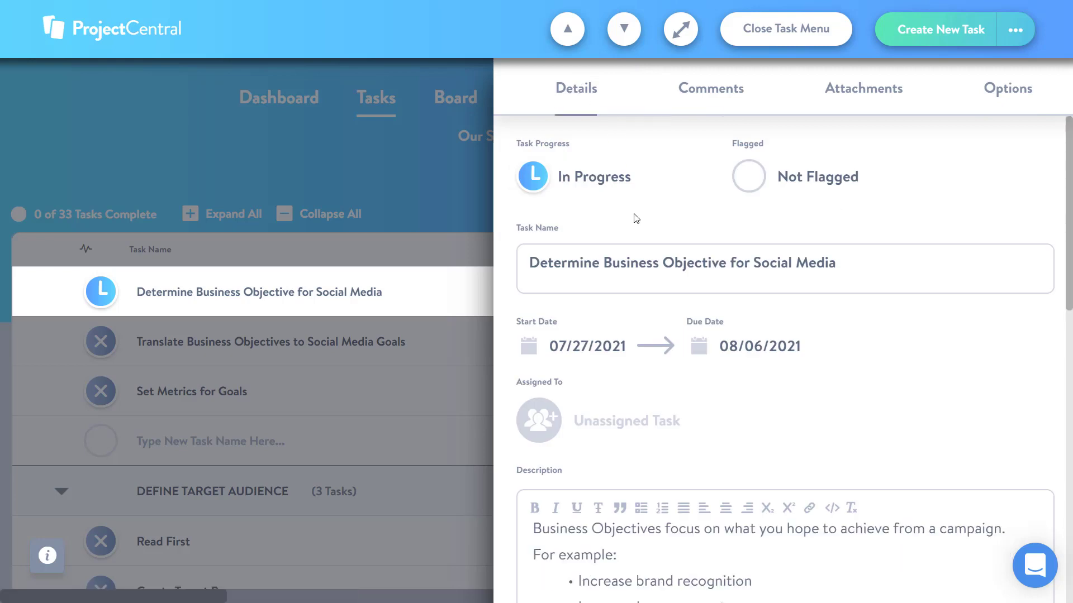
{"action": "scroll", "coordinate": [631, 439], "scroll_direction": "down", "scroll_amount": 5}
{"action": "scroll", "coordinate": [631, 439], "scroll_direction": "down", "scroll_amount": 3}
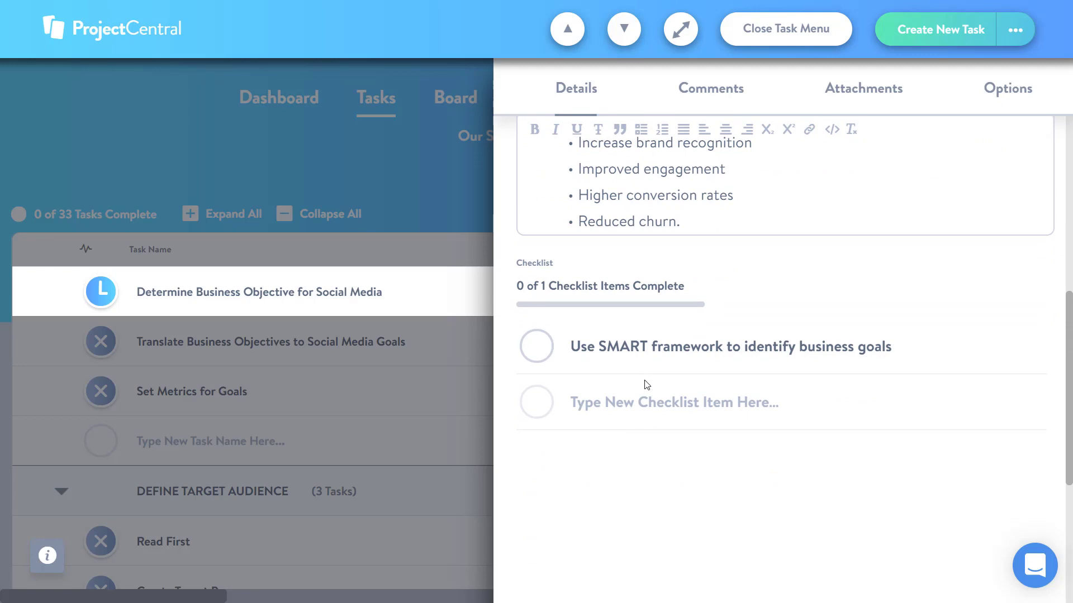
{"action": "left_click", "coordinate": [202, 304]}
{"action": "left_click", "coordinate": [811, 29]}
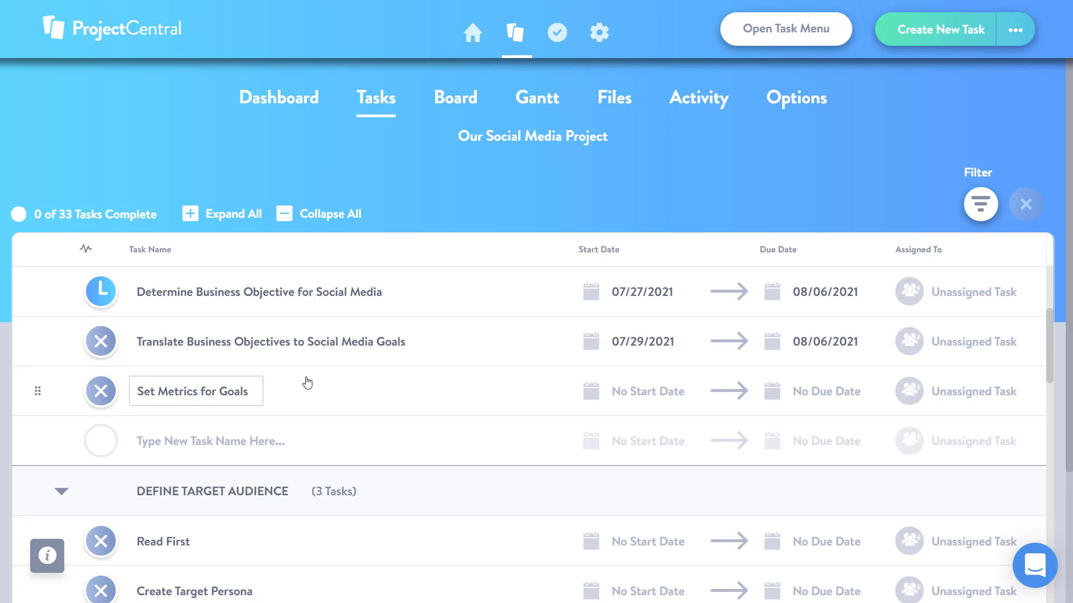
Step: On the project board, move the first "Read First" task to In Progress and "Determine Business Objective for Social Media" to Completed
{"action": "left_click", "coordinate": [455, 100]}
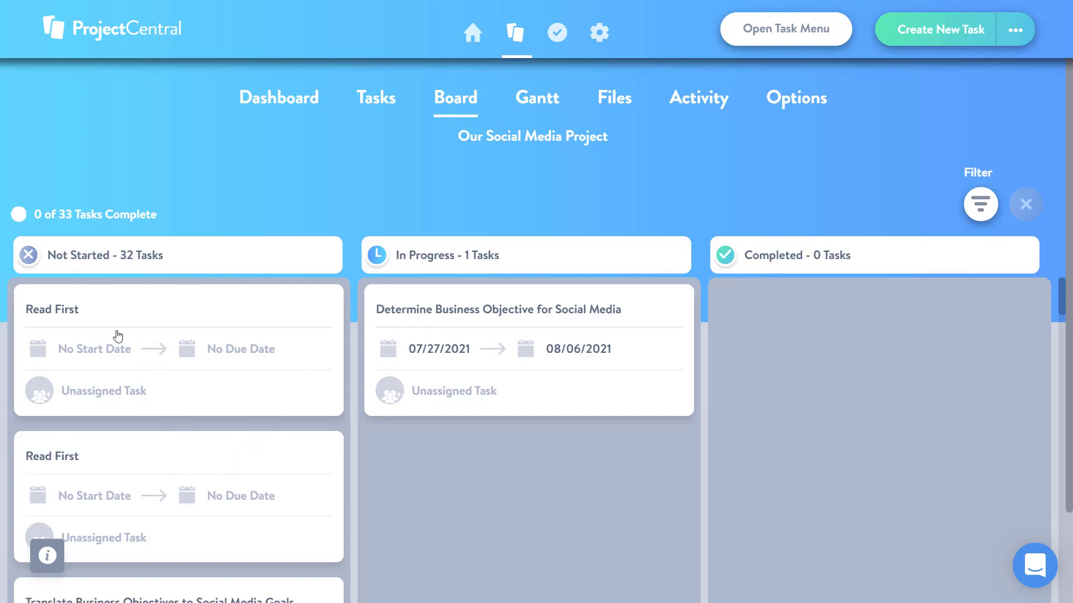
{"action": "left_click_drag", "start_coordinate": [118, 335], "coordinate": [374, 425]}
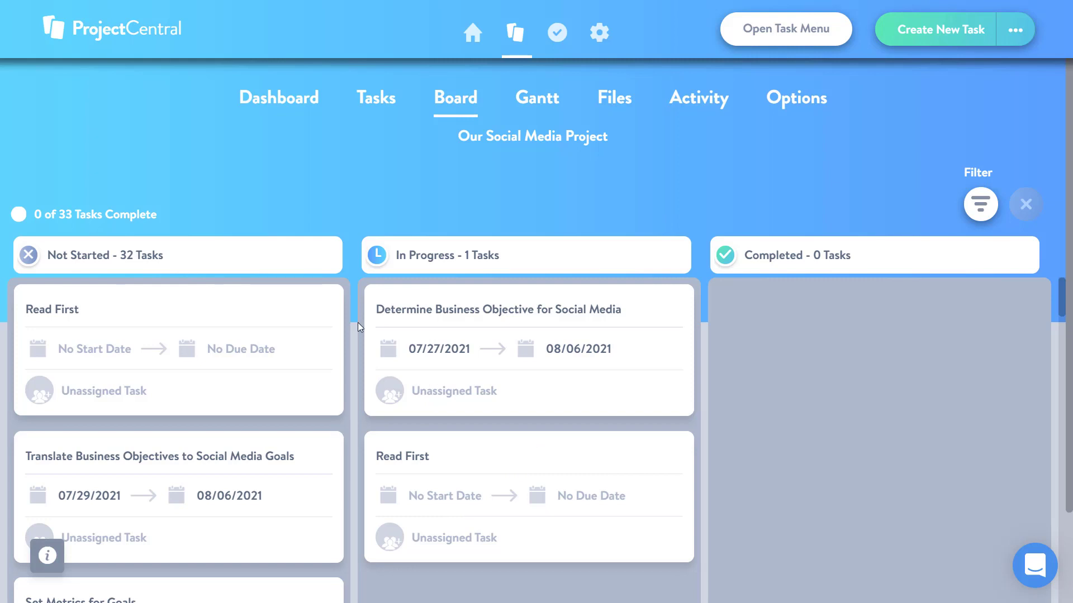
{"action": "left_click", "coordinate": [388, 101]}
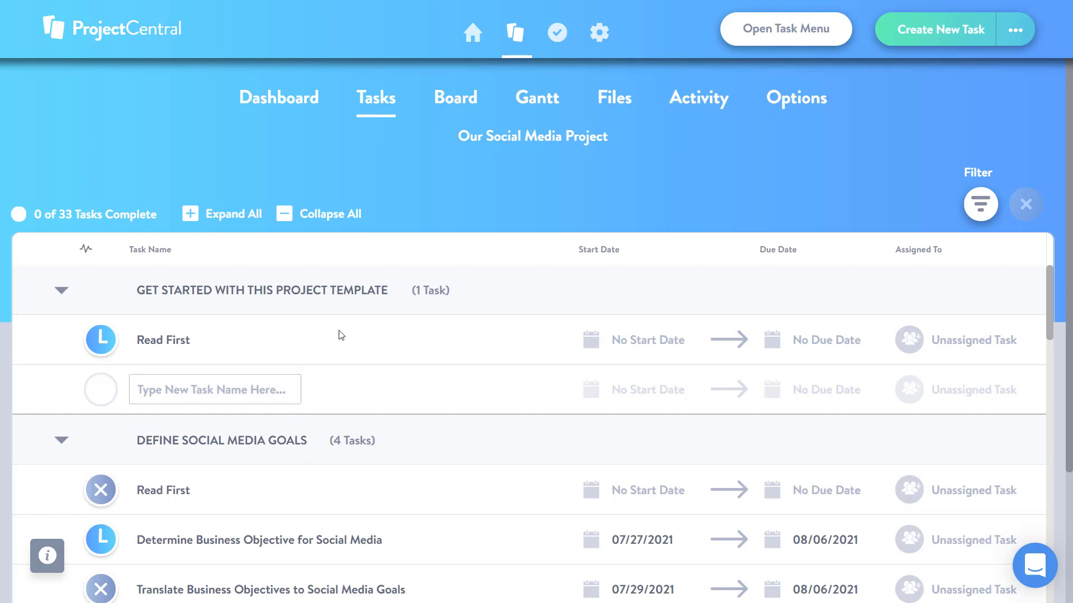
{"action": "left_click", "coordinate": [461, 99]}
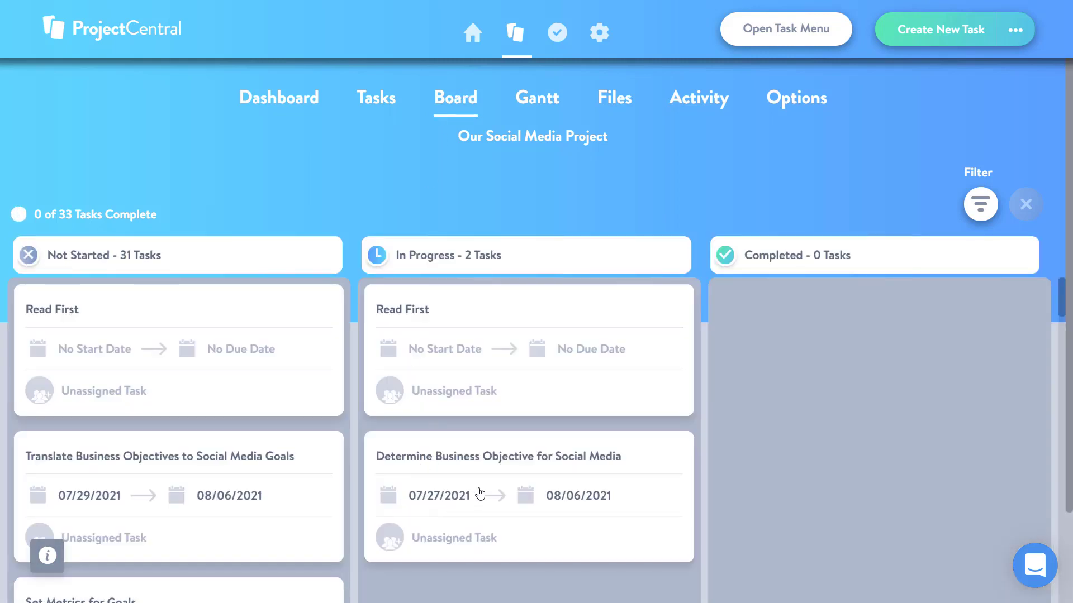
{"action": "left_click_drag", "start_coordinate": [477, 495], "coordinate": [716, 296]}
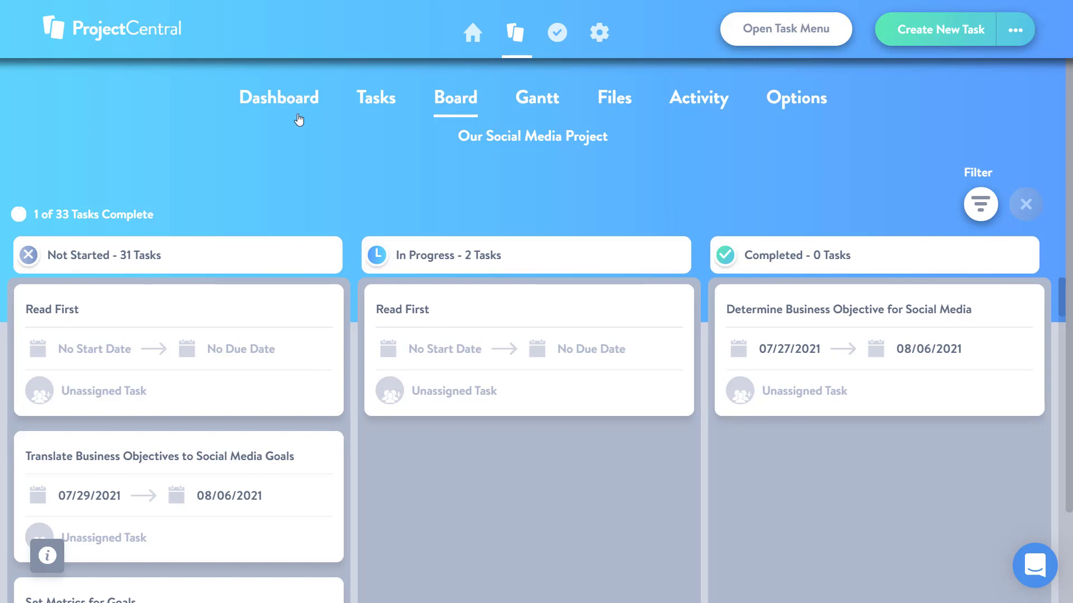
Step: Review the project's dashboard, including its description, dates, status, percent complete, health and team sections
{"action": "left_click", "coordinate": [284, 101]}
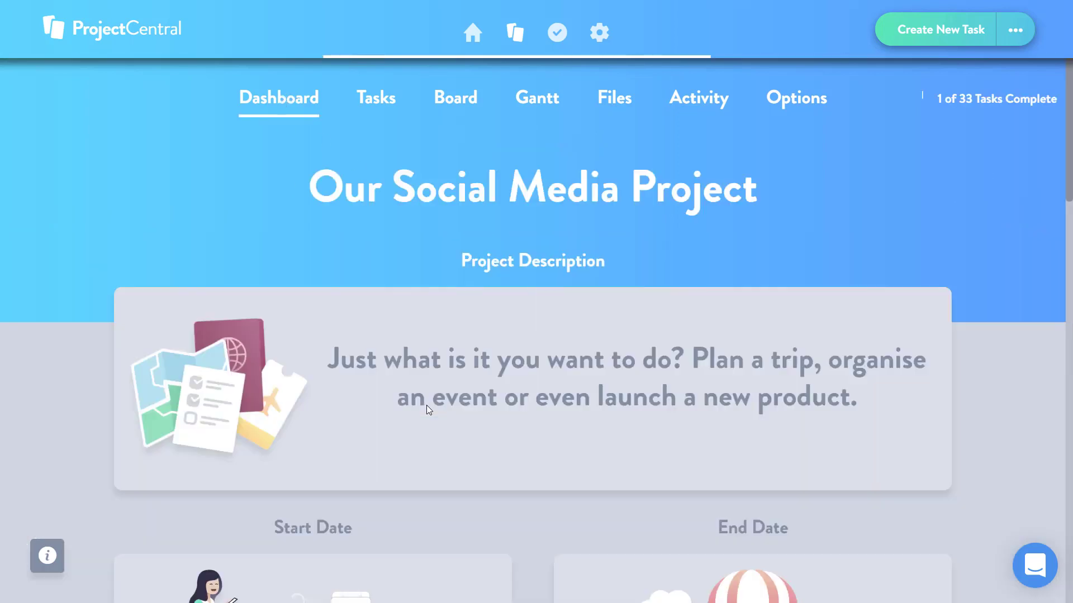
{"action": "scroll", "coordinate": [427, 412], "scroll_direction": "down", "scroll_amount": 1}
{"action": "scroll", "coordinate": [491, 422], "scroll_direction": "down", "scroll_amount": 9}
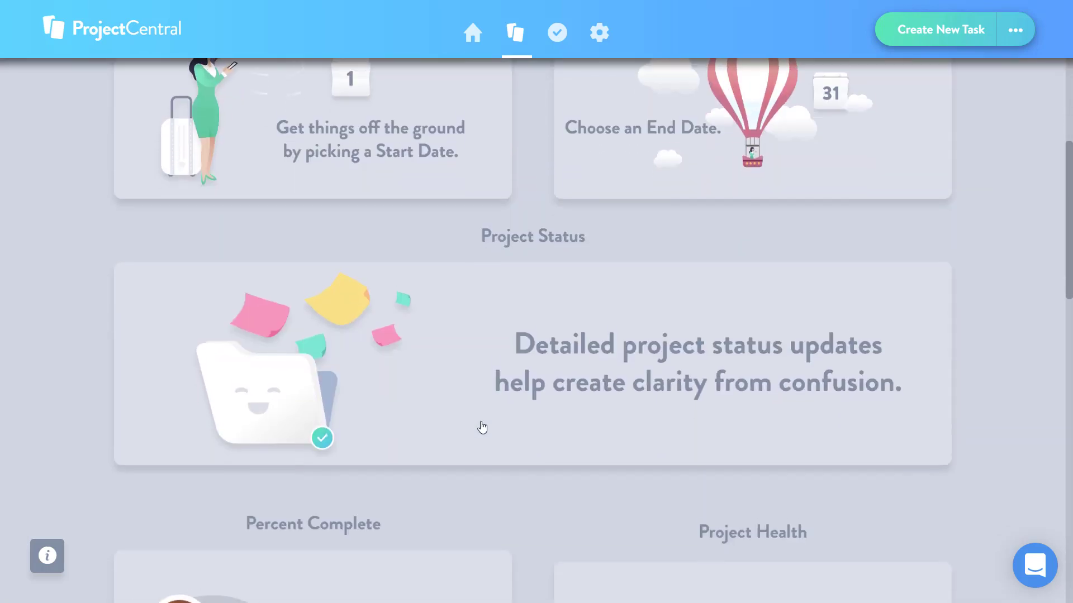
{"action": "scroll", "coordinate": [532, 450], "scroll_direction": "down", "scroll_amount": 5}
{"action": "scroll", "coordinate": [614, 413], "scroll_direction": "down", "scroll_amount": 5}
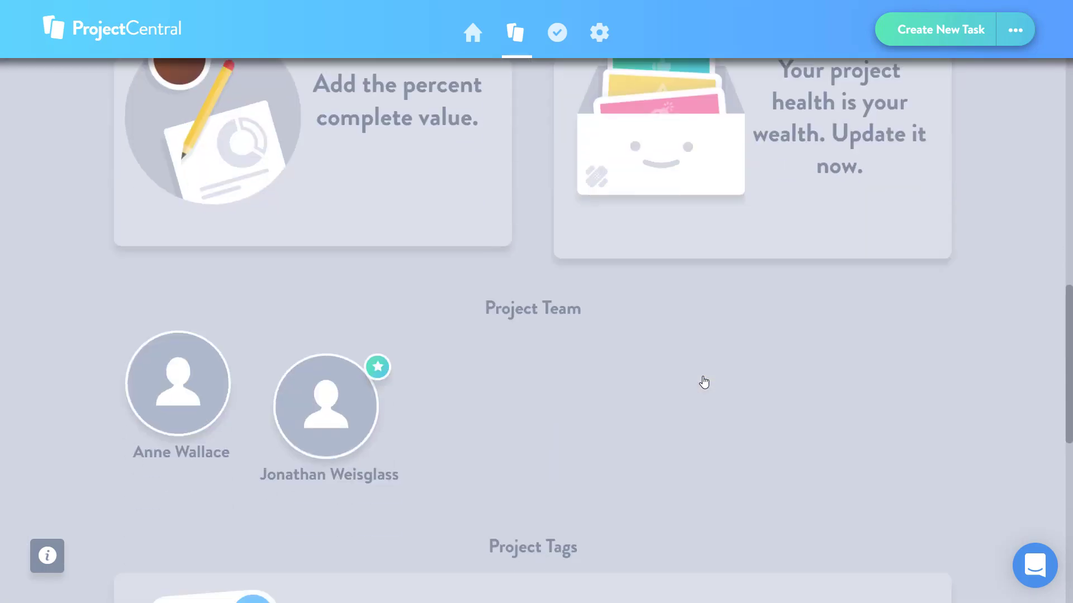
{"action": "scroll", "coordinate": [669, 387], "scroll_direction": "up", "scroll_amount": 7}
{"action": "scroll", "coordinate": [665, 383], "scroll_direction": "up", "scroll_amount": 12}
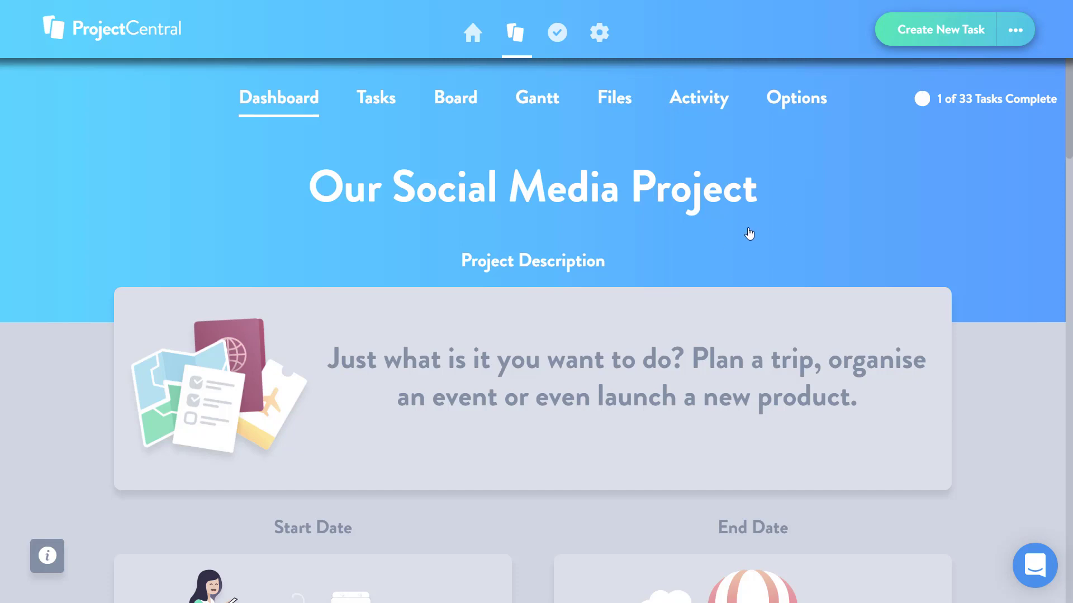
Step: Examine the project's notification, template and permission options, checking the settings for saving the project as a template without saving one
{"action": "left_click", "coordinate": [801, 100]}
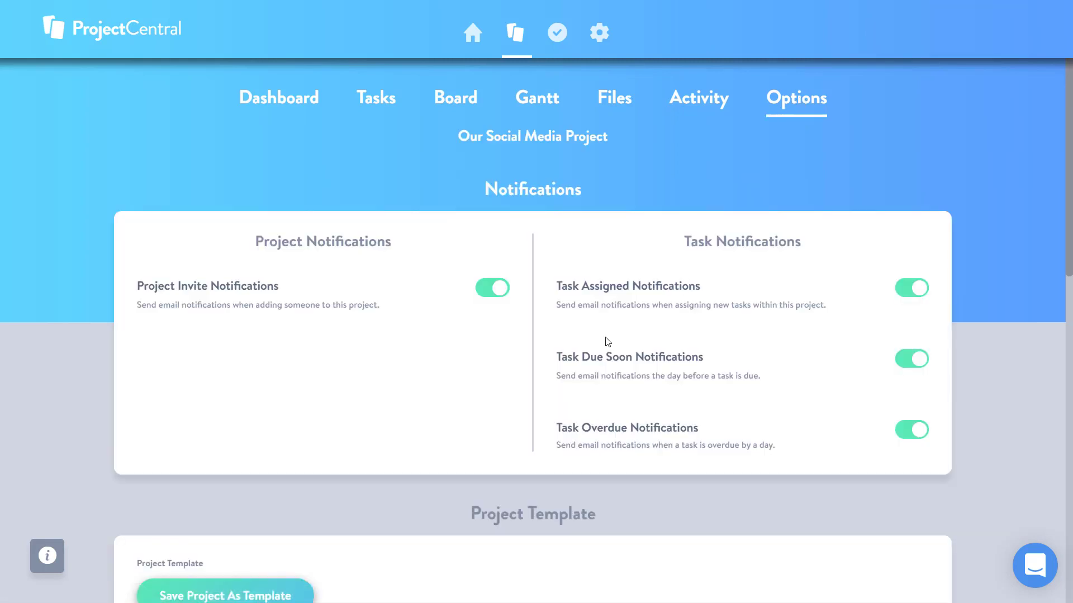
{"action": "scroll", "coordinate": [605, 341], "scroll_direction": "down", "scroll_amount": 4}
{"action": "scroll", "coordinate": [551, 353], "scroll_direction": "down", "scroll_amount": 2}
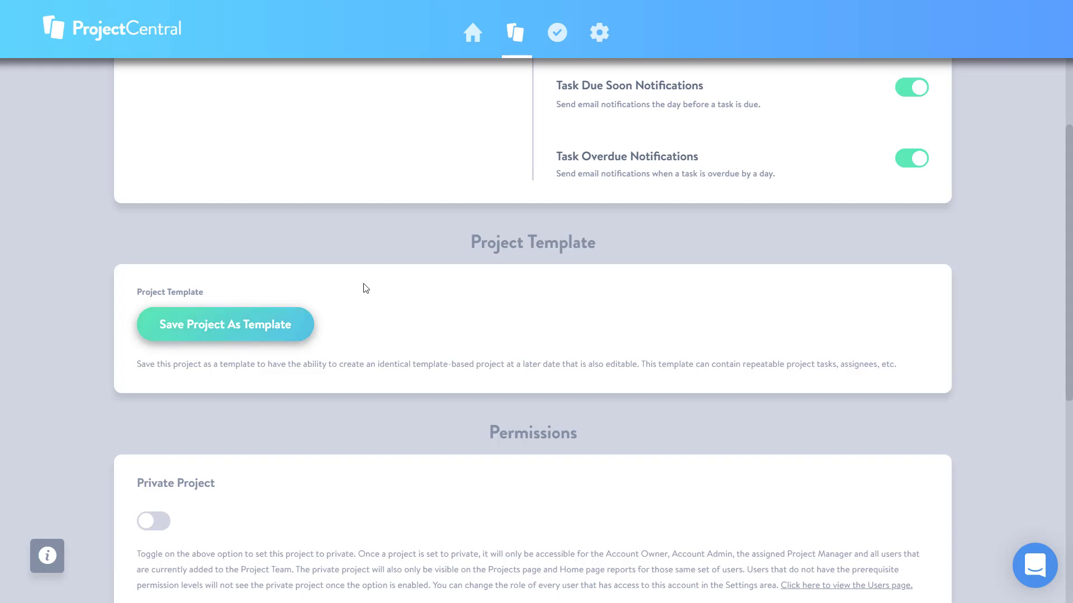
{"action": "left_click", "coordinate": [225, 328]}
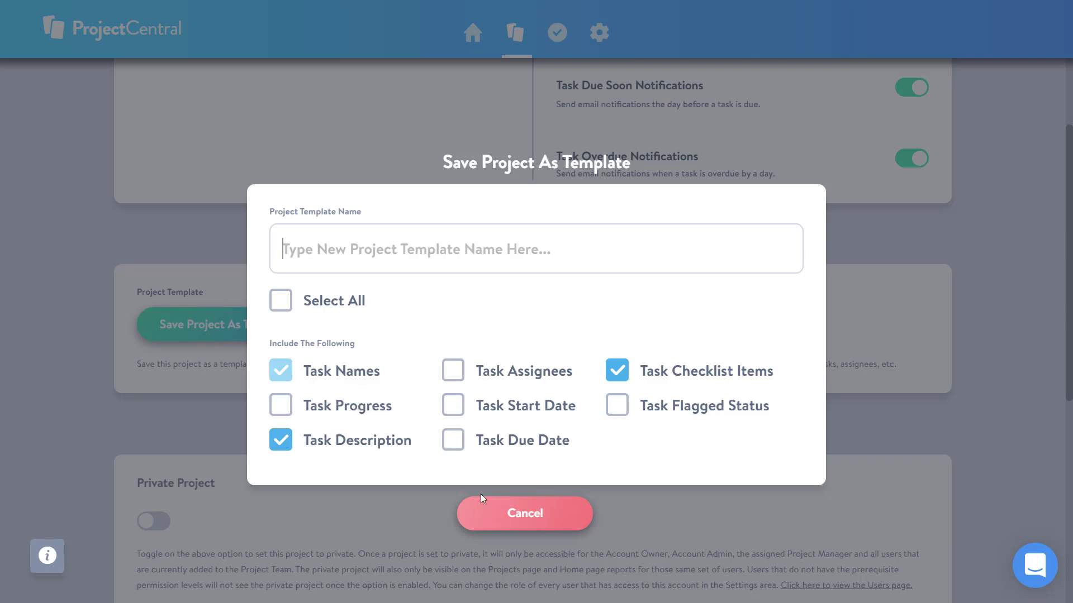
{"action": "left_click", "coordinate": [500, 518]}
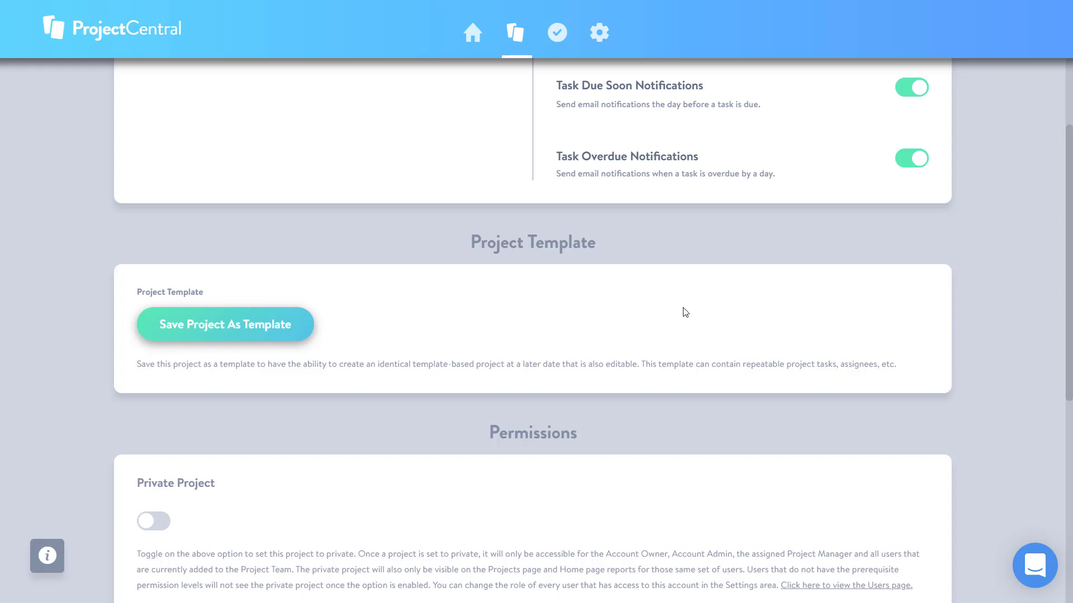
{"action": "scroll", "coordinate": [682, 310], "scroll_direction": "up", "scroll_amount": 5}
Step: View both the closed and open tasks assigned to the current account in My Tasks
{"action": "left_click", "coordinate": [558, 34]}
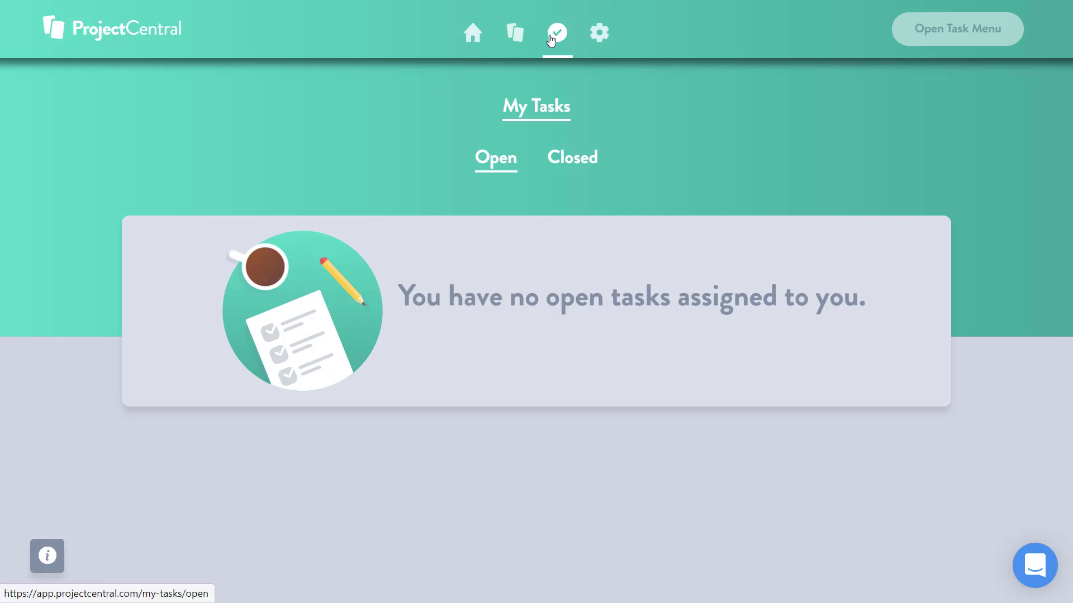
{"action": "left_click", "coordinate": [582, 159]}
{"action": "left_click", "coordinate": [494, 161]}
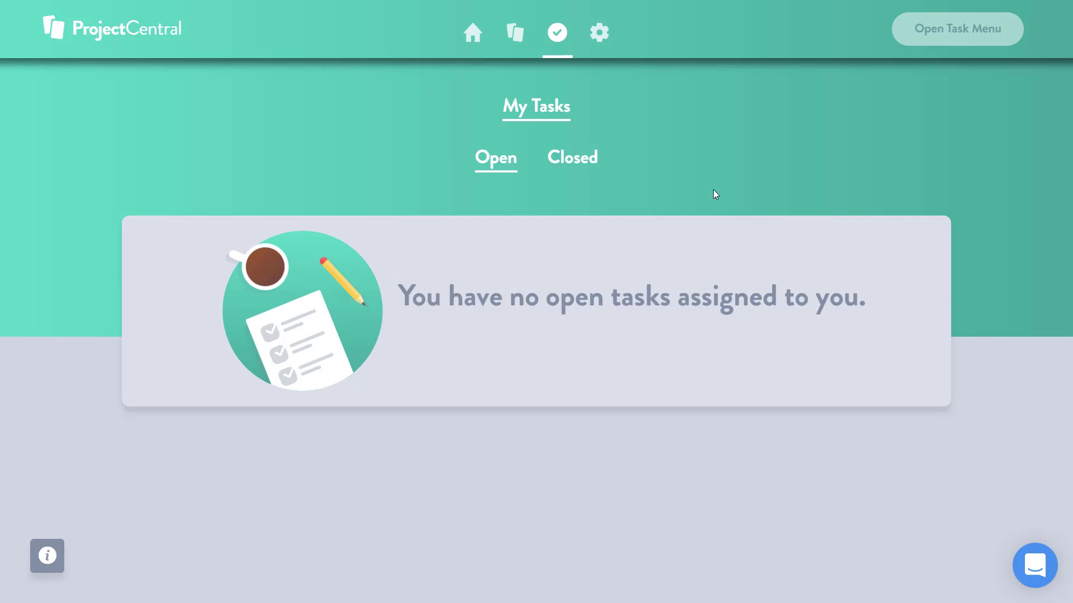
Step: Show all projects in the list layout and look over the available project filters and list export options
{"action": "left_click", "coordinate": [514, 35]}
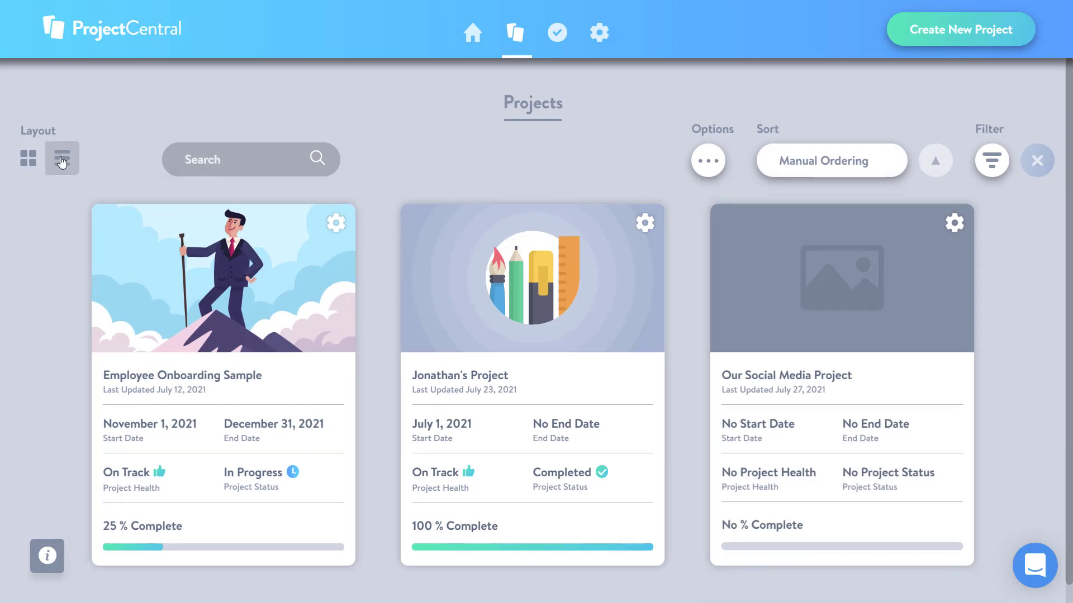
{"action": "left_click", "coordinate": [63, 162]}
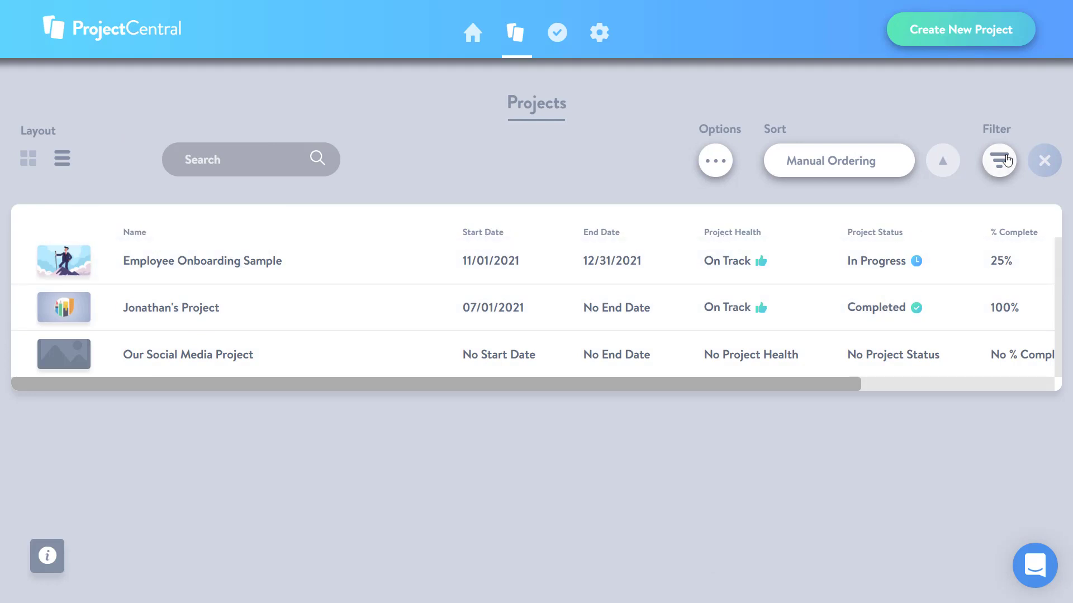
{"action": "left_click", "coordinate": [1006, 160]}
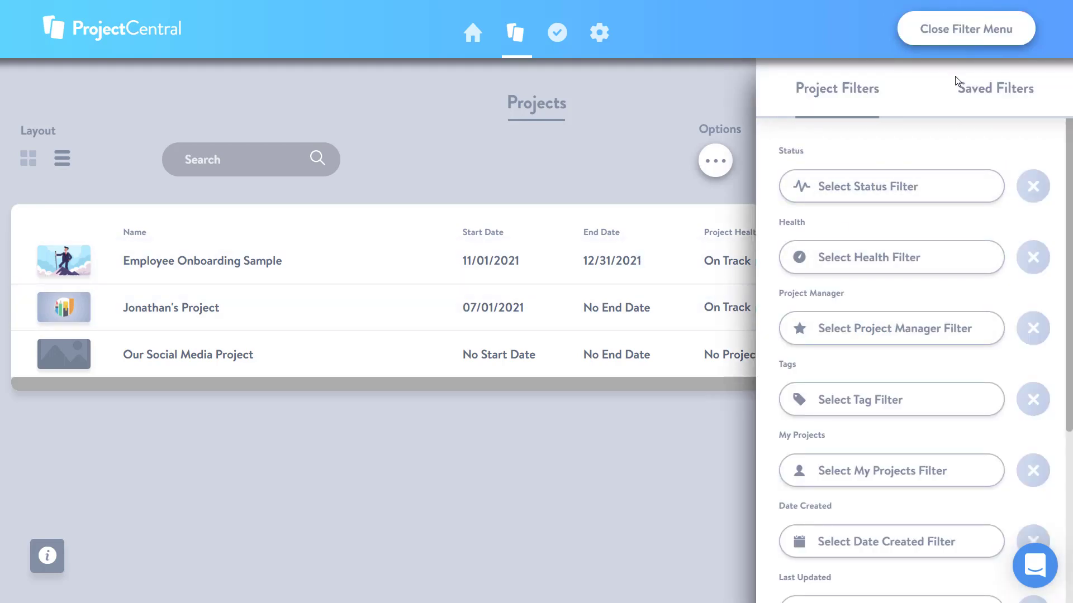
{"action": "left_click", "coordinate": [956, 34]}
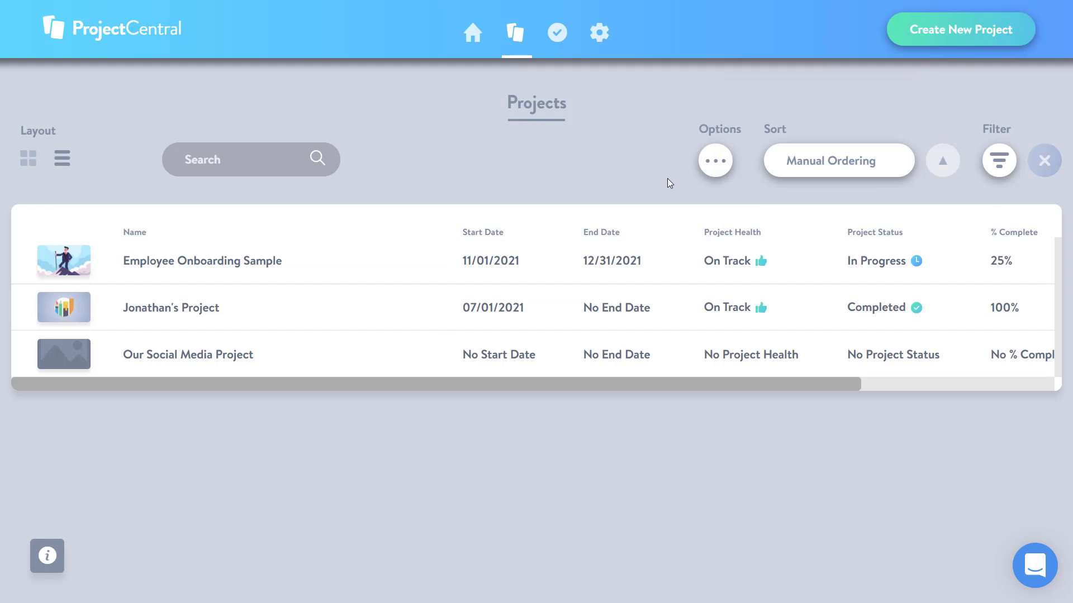
{"action": "left_click", "coordinate": [717, 163]}
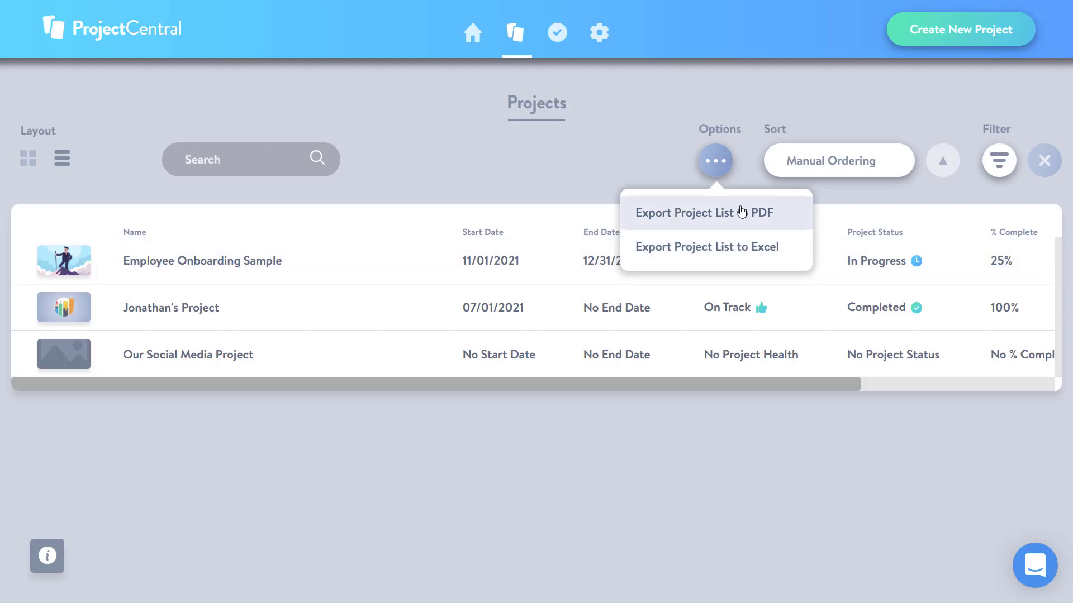
{"action": "left_click", "coordinate": [527, 156]}
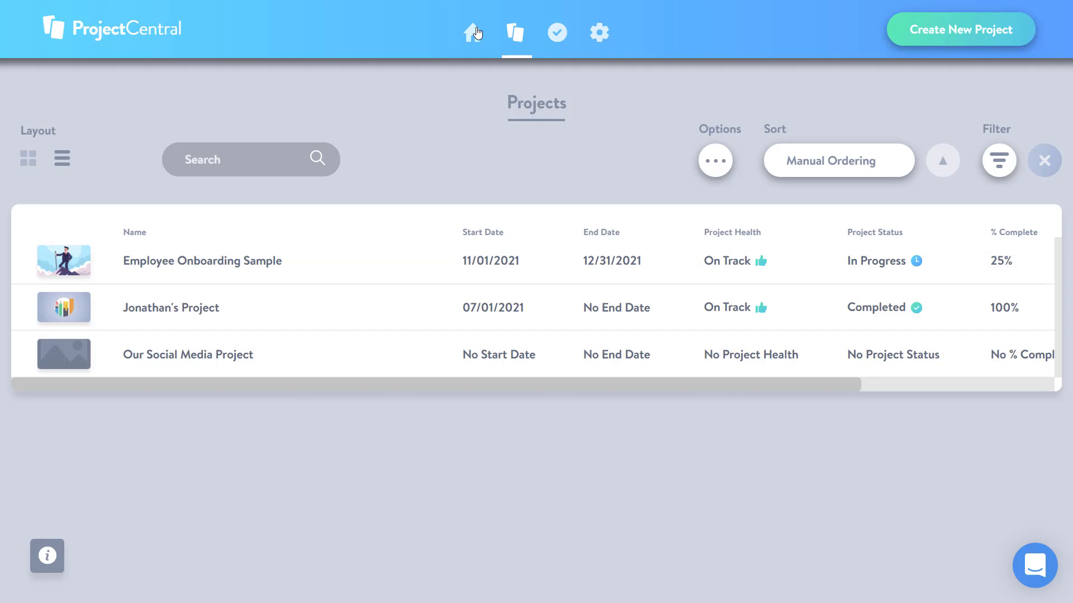
Step: Examine the home page reports on project status, health, overdue projects, deadlines, contributors, managers and recent updates
{"action": "left_click", "coordinate": [473, 36]}
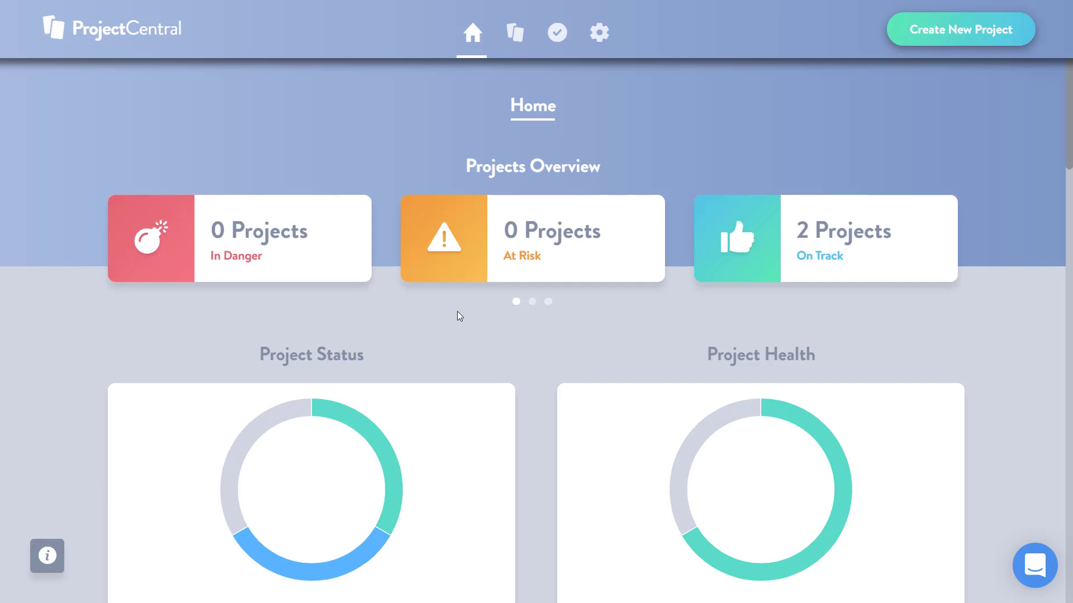
{"action": "left_click_drag", "start_coordinate": [1069, 132], "coordinate": [1071, 292]}
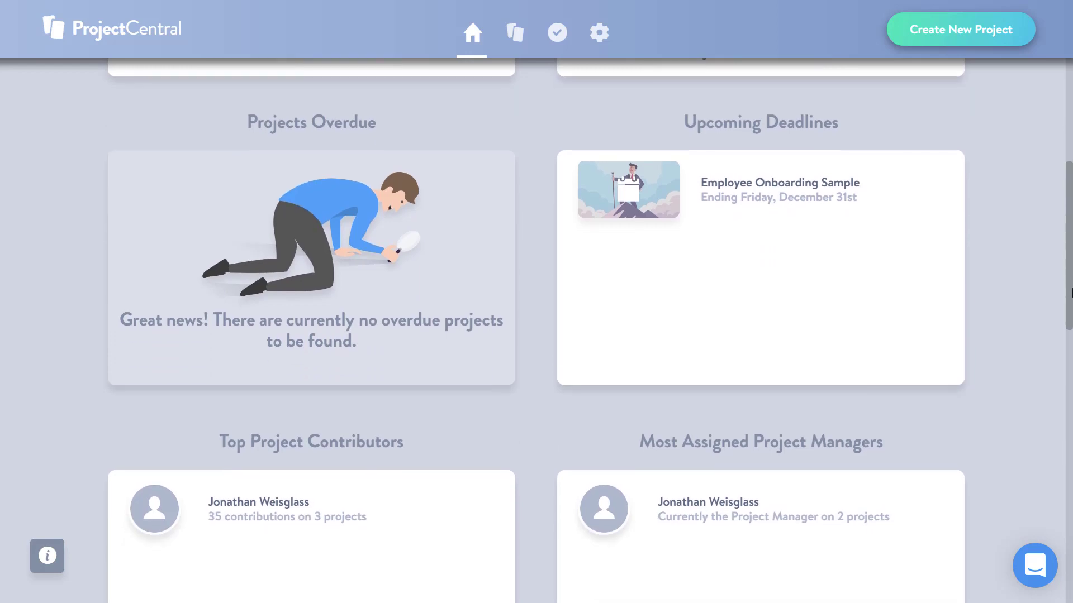
{"action": "scroll", "coordinate": [1070, 318], "scroll_direction": "down", "scroll_amount": 4}
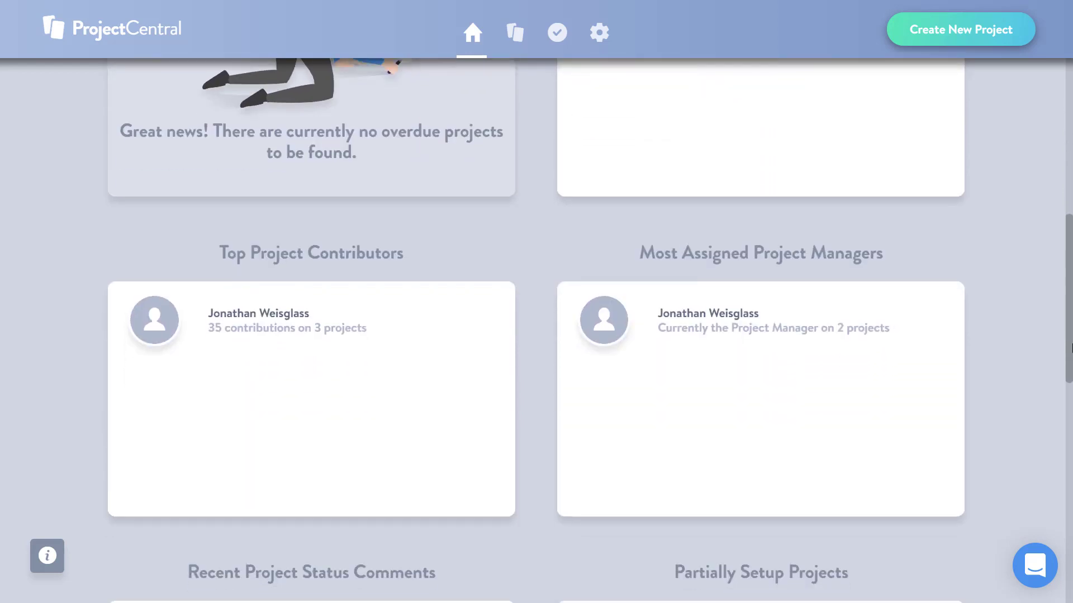
{"action": "scroll", "coordinate": [1070, 366], "scroll_direction": "down", "scroll_amount": 3}
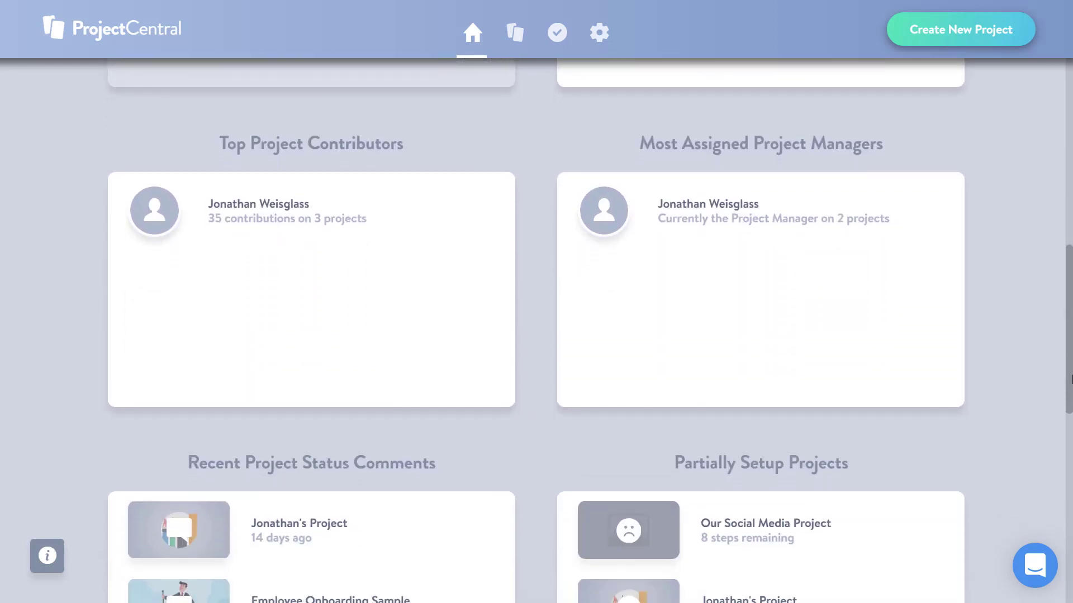
{"action": "scroll", "coordinate": [1057, 409], "scroll_direction": "up", "scroll_amount": 2}
{"action": "scroll", "coordinate": [1061, 382], "scroll_direction": "up", "scroll_amount": 2}
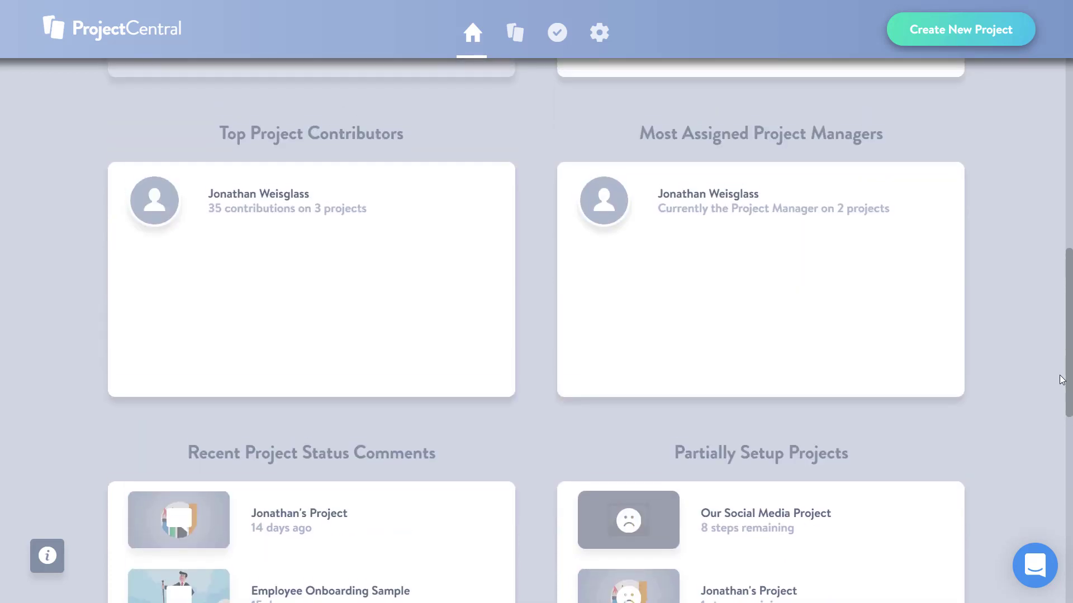
{"action": "scroll", "coordinate": [1062, 364], "scroll_direction": "up", "scroll_amount": 1}
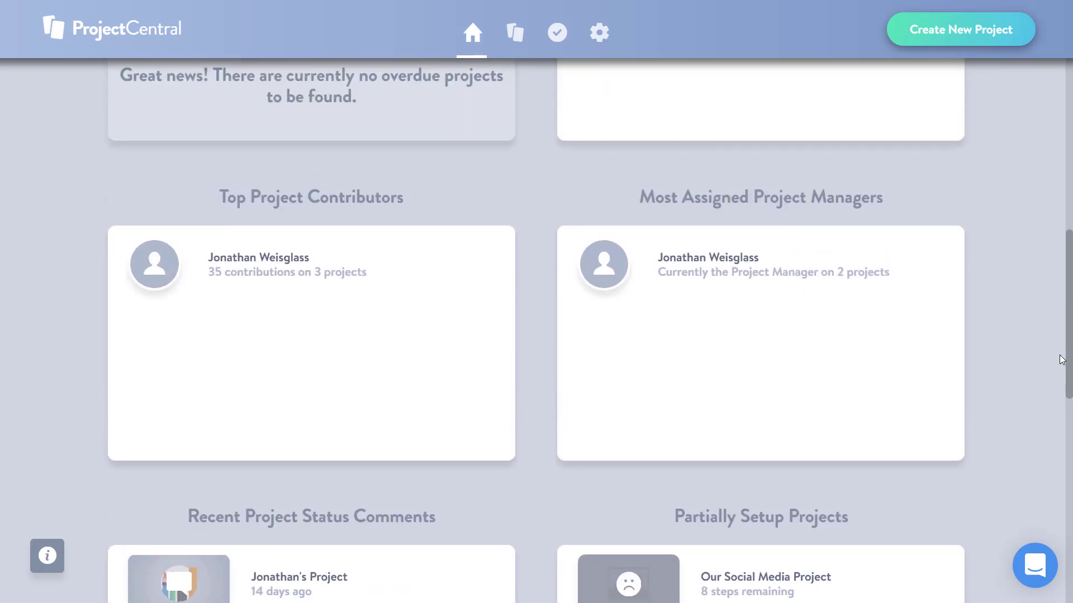
{"action": "scroll", "coordinate": [1071, 357], "scroll_direction": "down", "scroll_amount": 3}
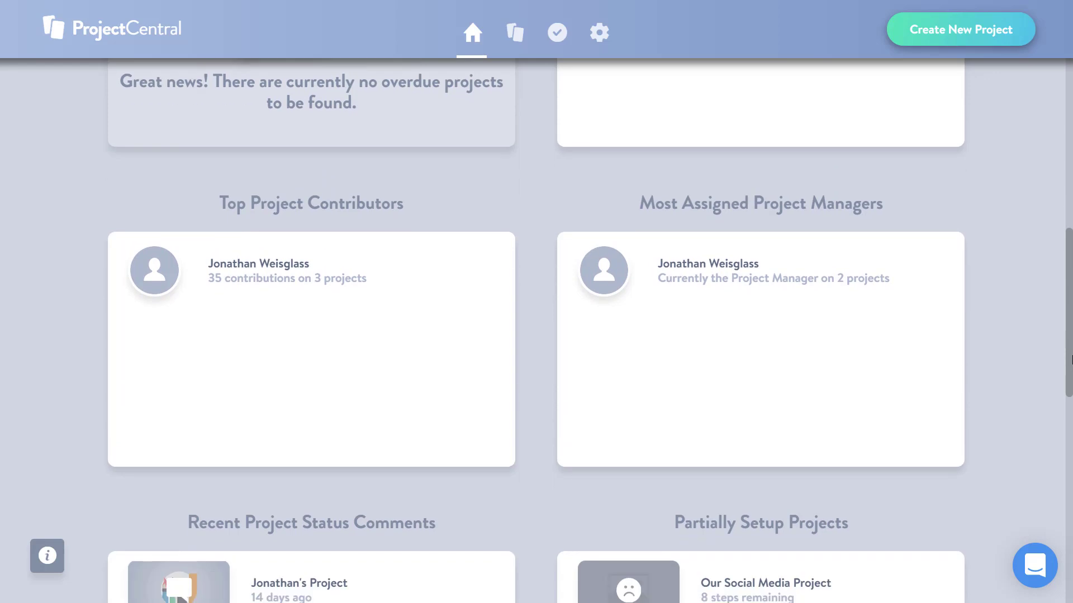
{"action": "scroll", "coordinate": [1070, 400], "scroll_direction": "down", "scroll_amount": 8}
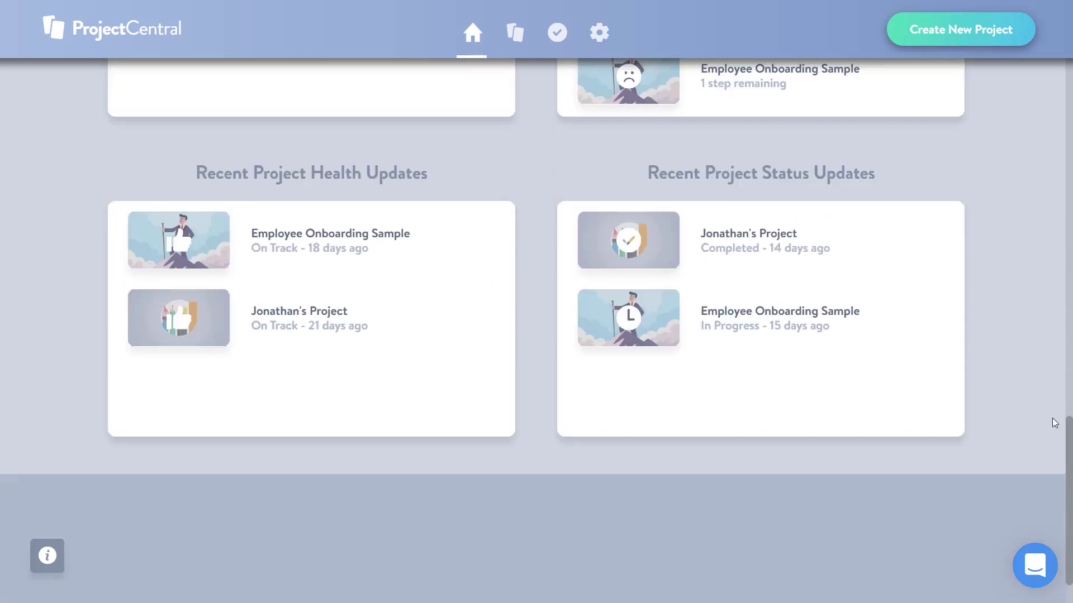
{"action": "scroll", "coordinate": [1044, 106], "scroll_direction": "up", "scroll_amount": 13}
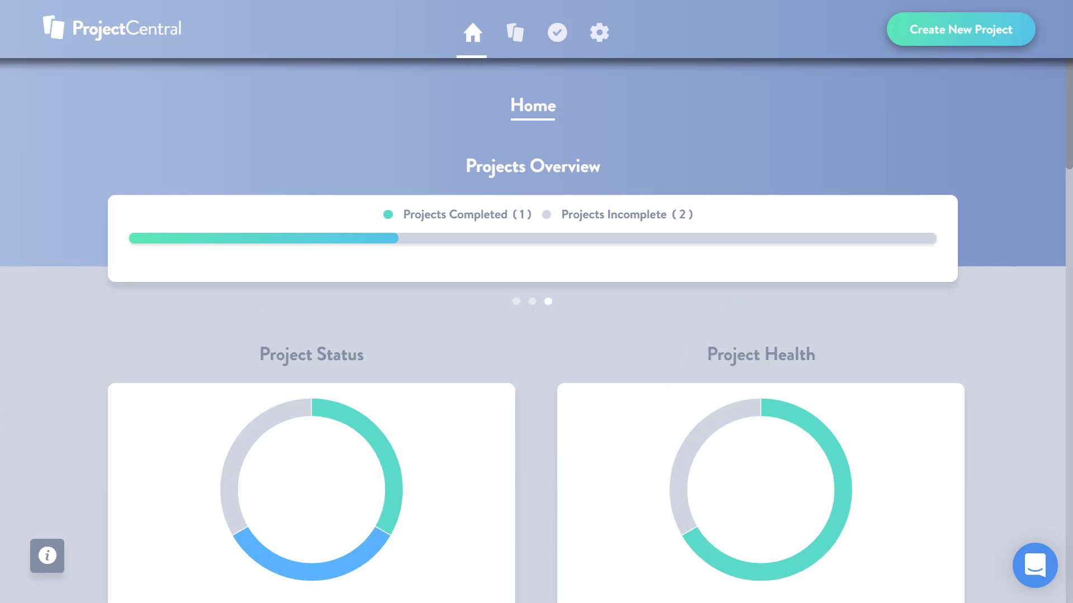